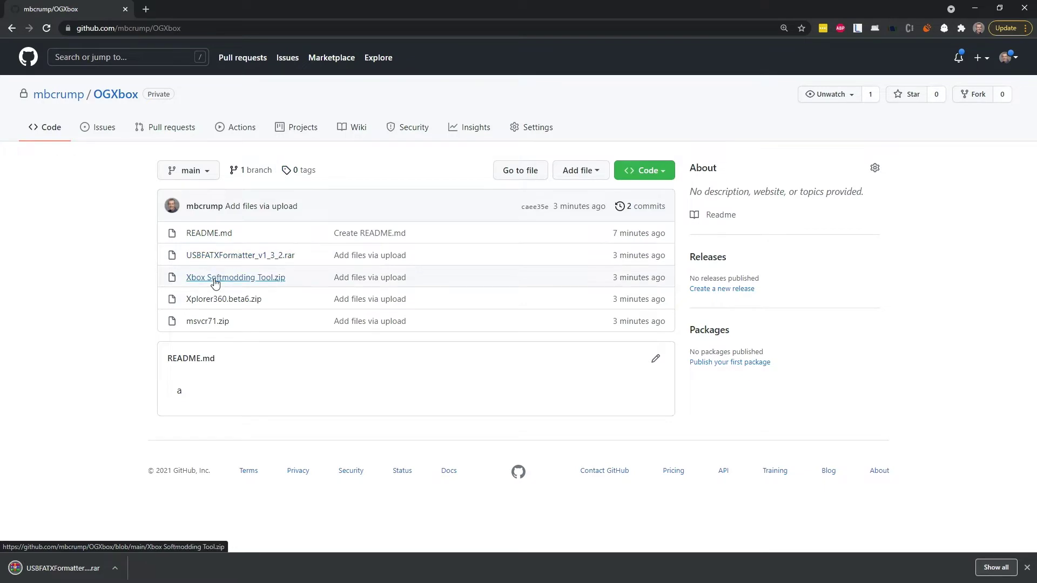
# Download Xbox Softmodding Tool.zip from the OGXbox repository and return to the repository's file list.
pyautogui.click(216, 279)
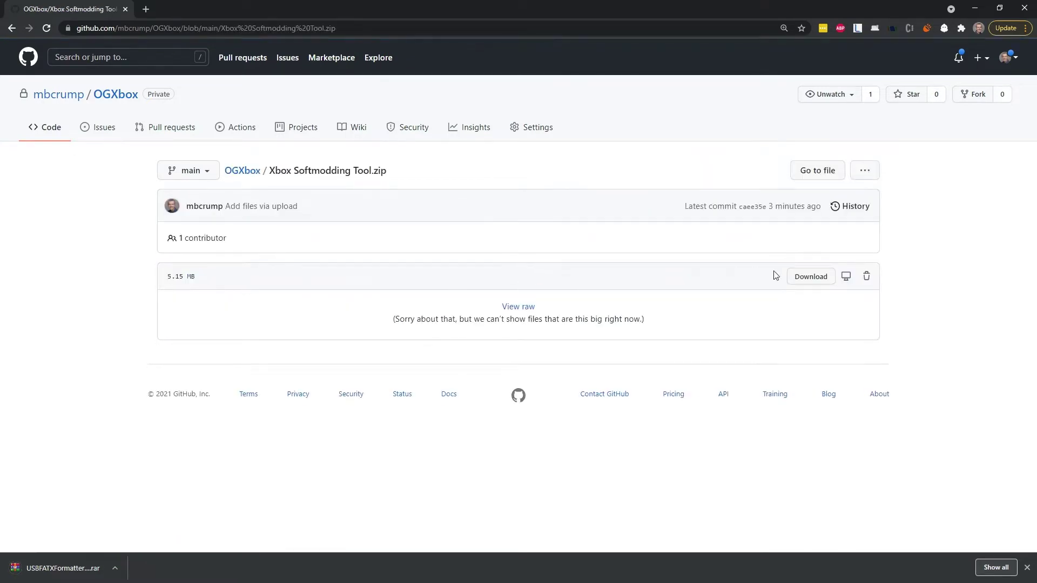
pyautogui.click(811, 277)
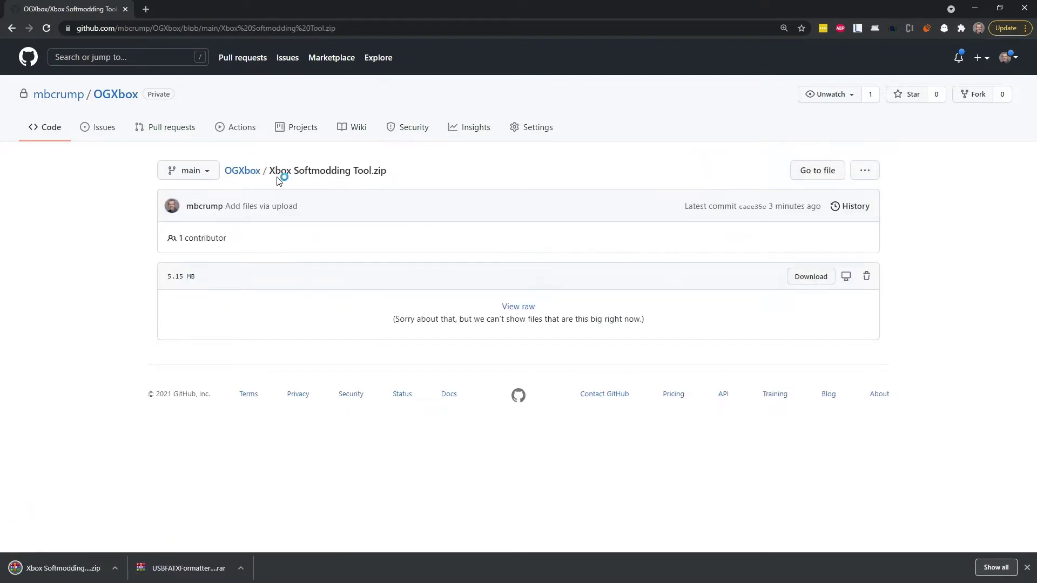
pyautogui.click(248, 172)
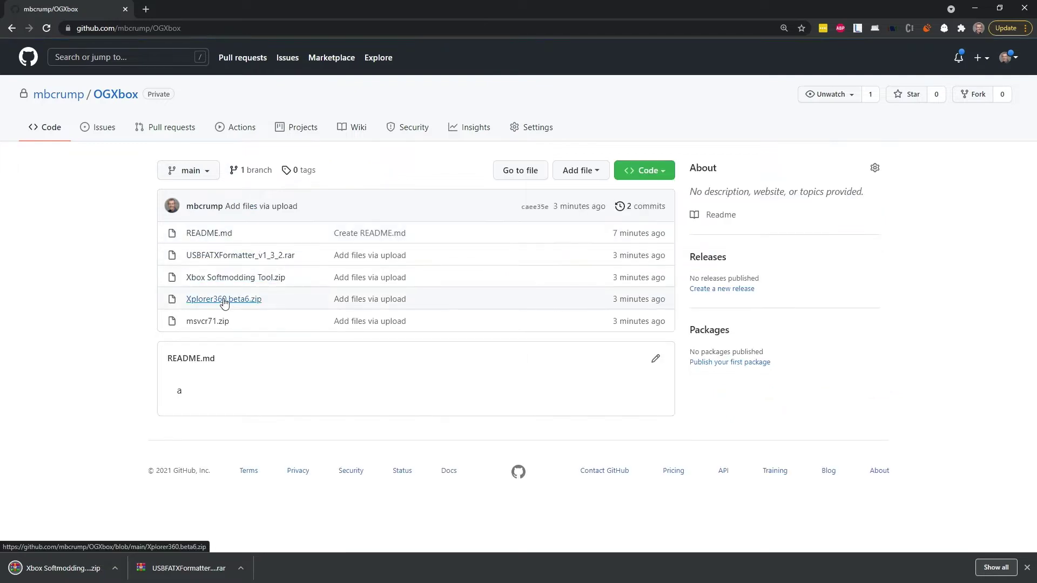
# Download Xplorer360.beta6.zip and msvcr71.zip from the OGXbox repository.
pyautogui.click(224, 302)
pyautogui.click(811, 277)
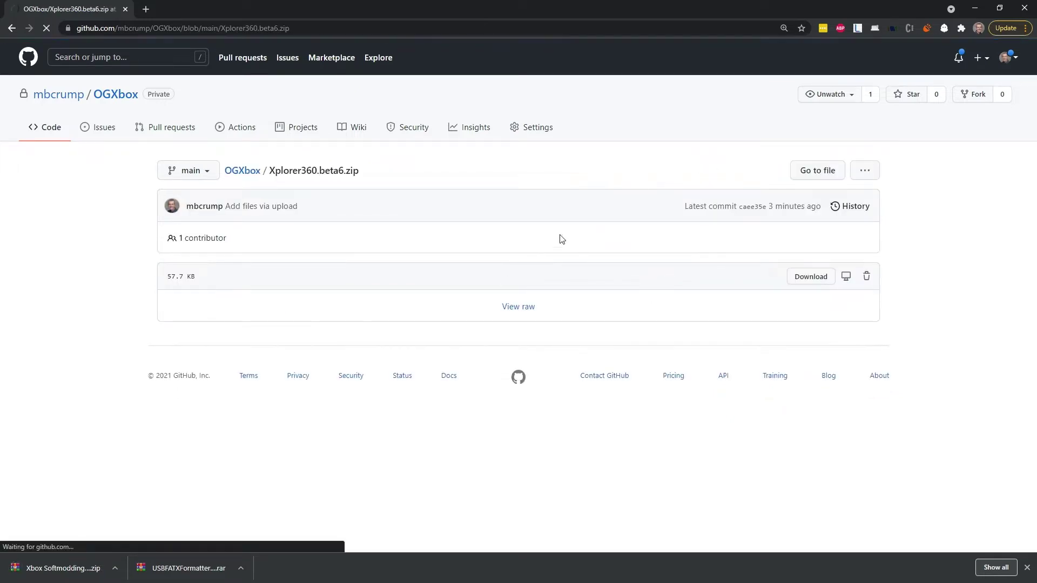
pyautogui.click(251, 173)
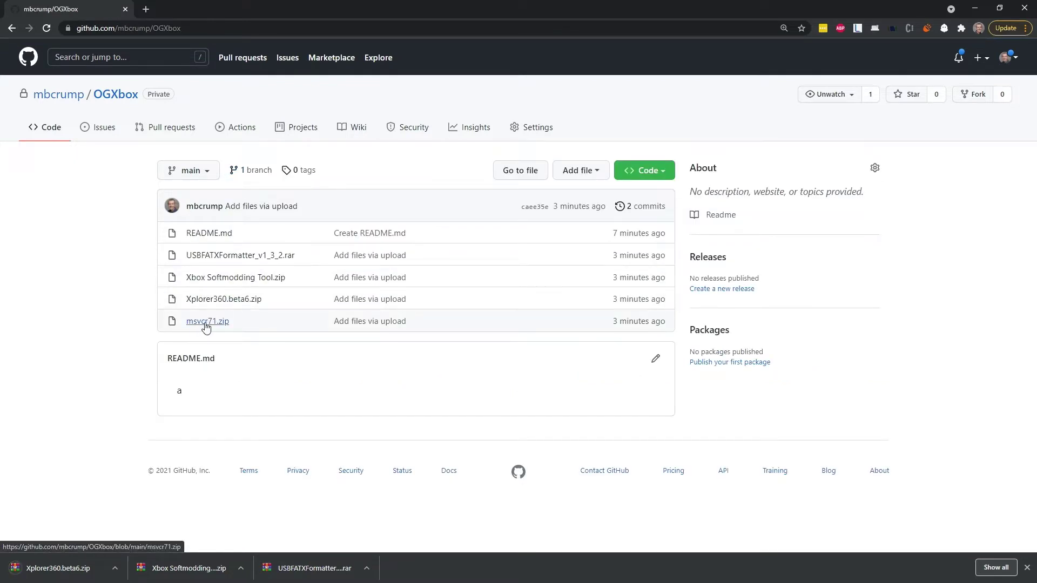
pyautogui.click(209, 323)
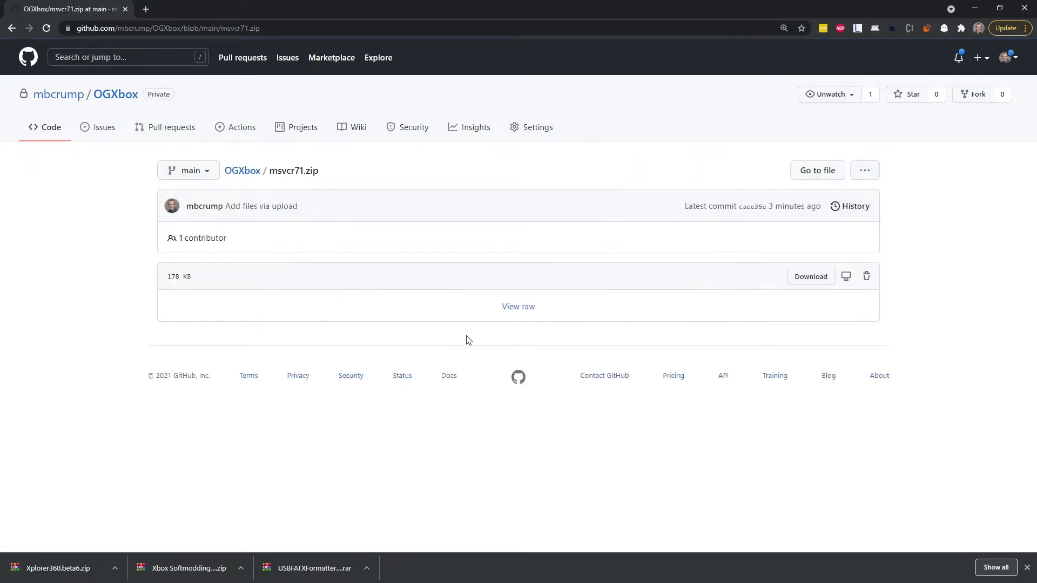
pyautogui.click(812, 278)
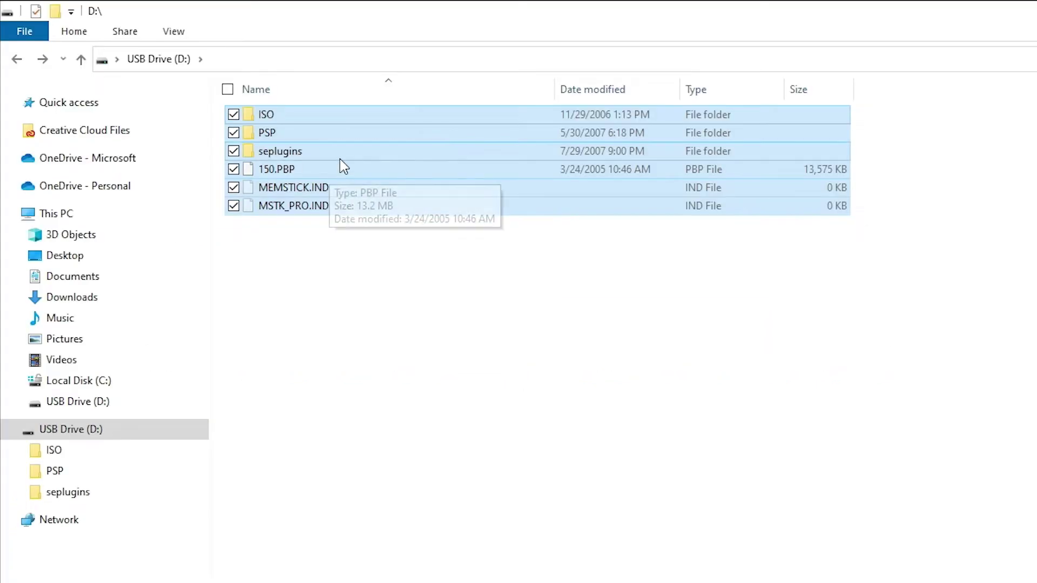
pyautogui.moveTo(339, 159); pyautogui.dragTo(216, 129)
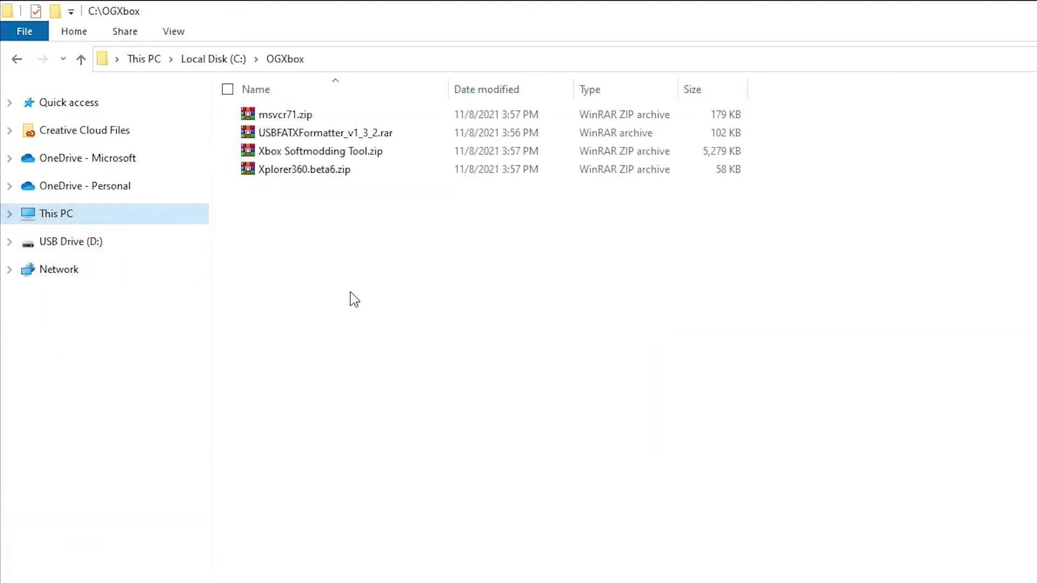
pyautogui.click(361, 296)
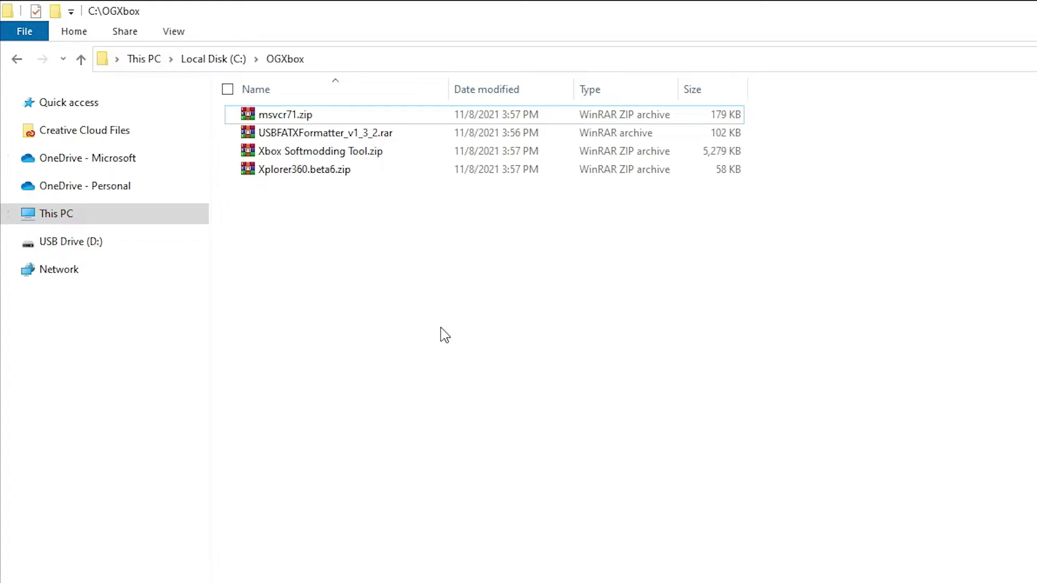
# Extract msvcr71.zip and USBFATXFormatter_v1_3_2.rar in C:\OGXbox, each into a folder of its own name.
pyautogui.rightClick(284, 119)
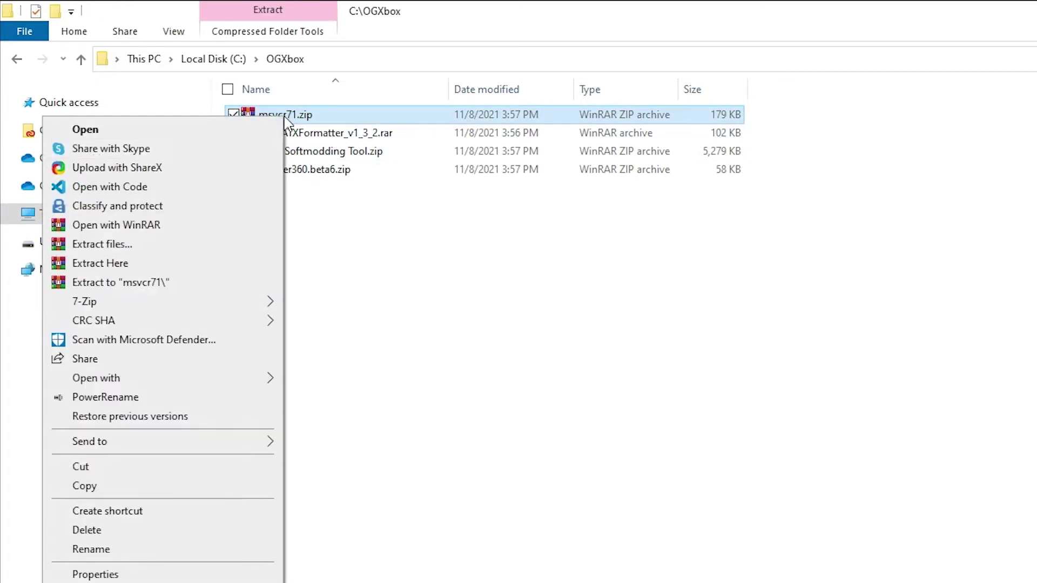
pyautogui.click(183, 283)
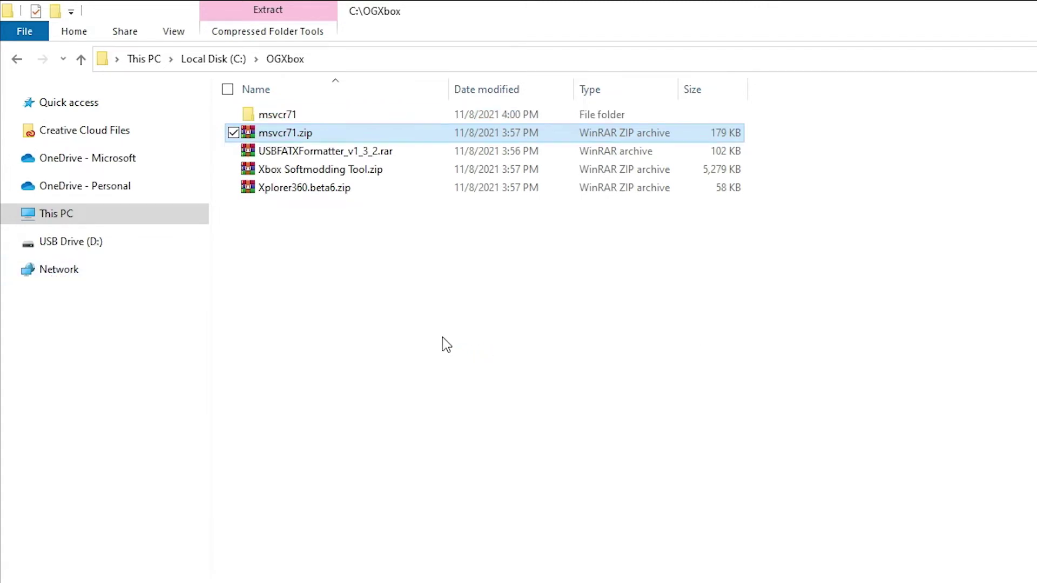
pyautogui.click(396, 326)
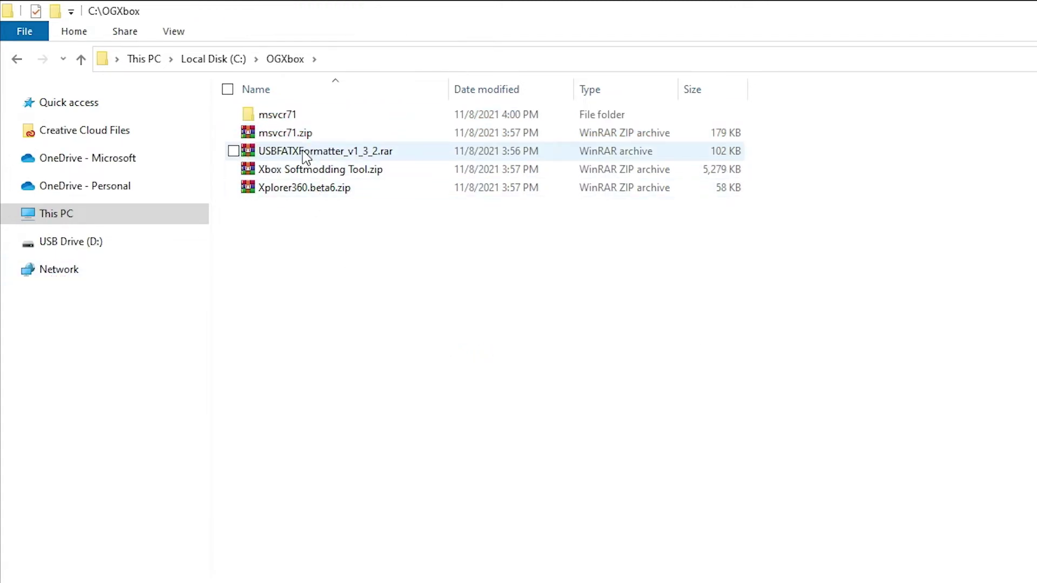
pyautogui.rightClick(303, 152)
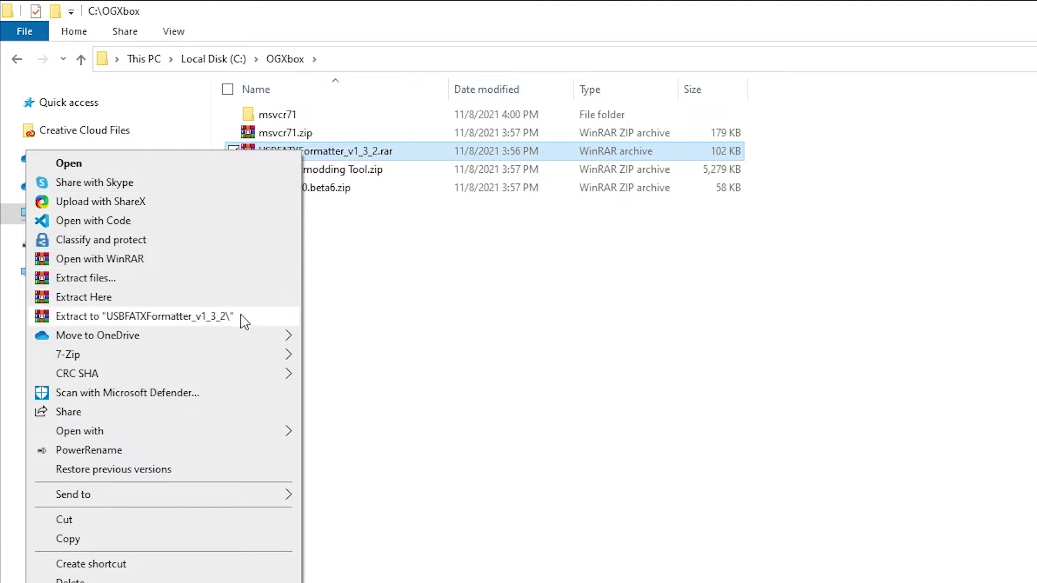
pyautogui.click(212, 318)
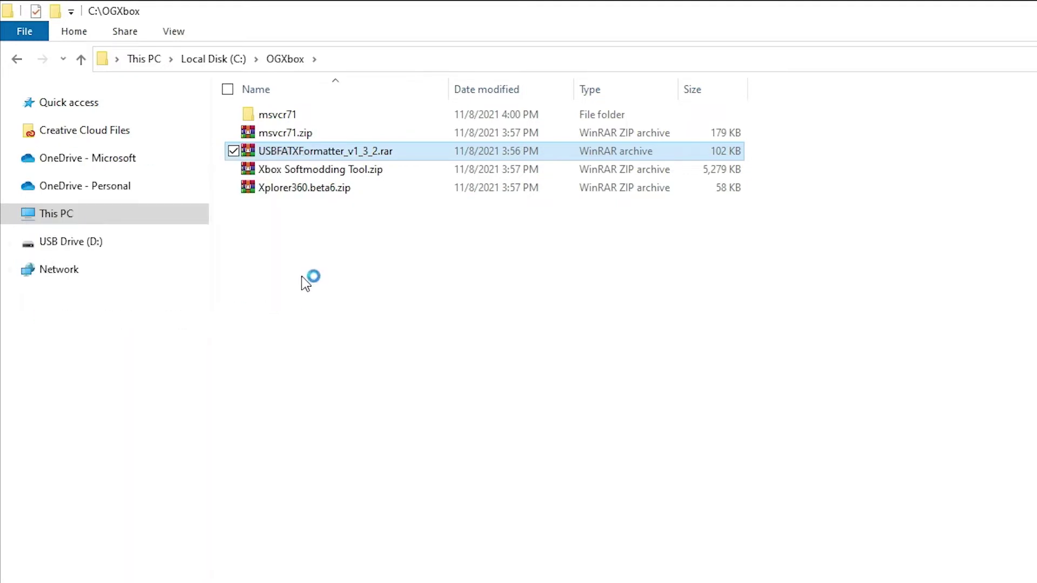
# Extract Xbox Softmodding Tool.zip and Xplorer360.beta6.zip in C:\OGXbox, each into a folder of its own name.
pyautogui.rightClick(288, 188)
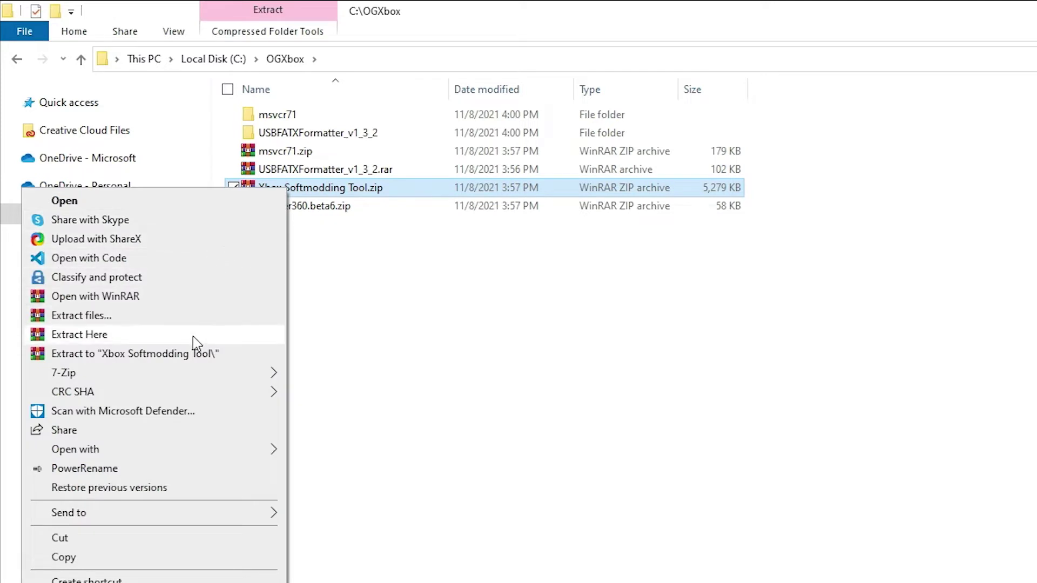
pyautogui.click(193, 353)
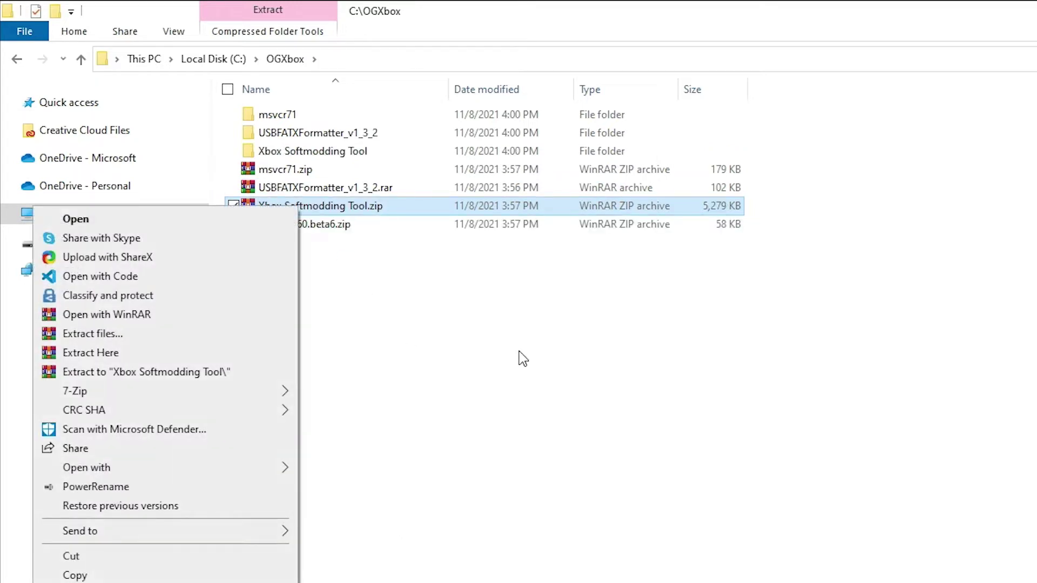
pyautogui.click(292, 225)
pyautogui.rightClick(292, 226)
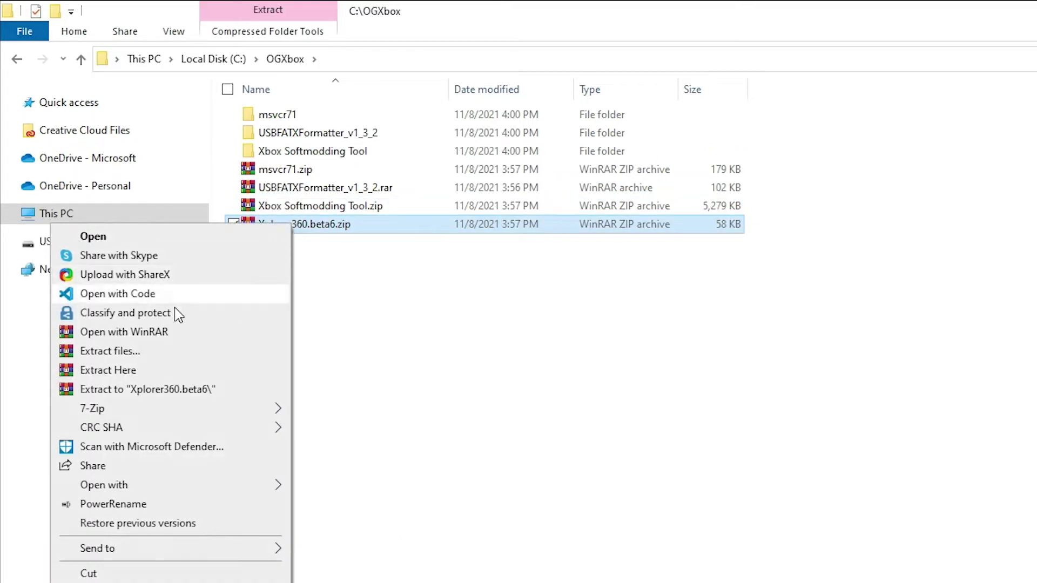
pyautogui.click(186, 390)
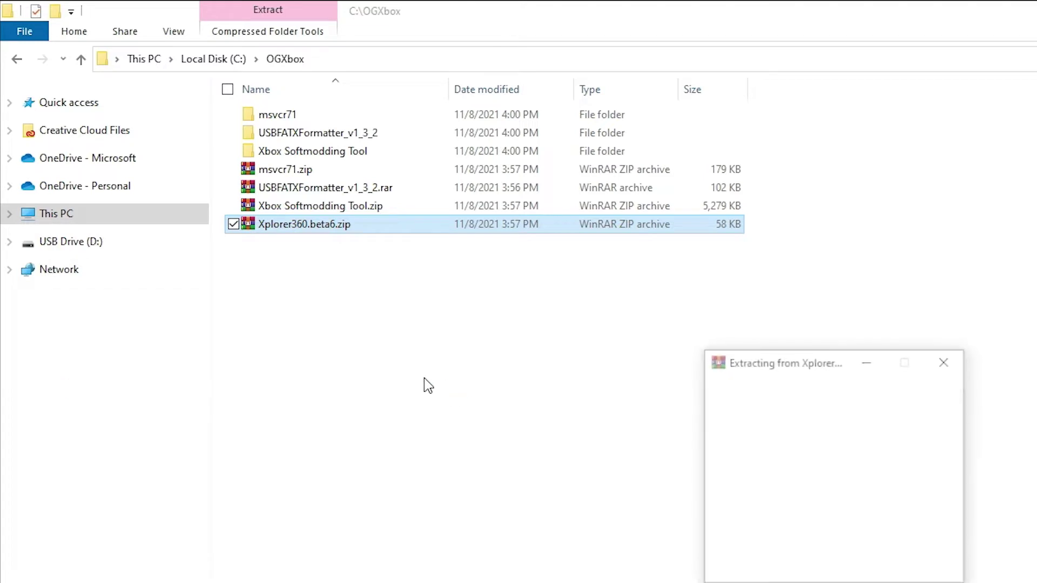
pyautogui.click(381, 347)
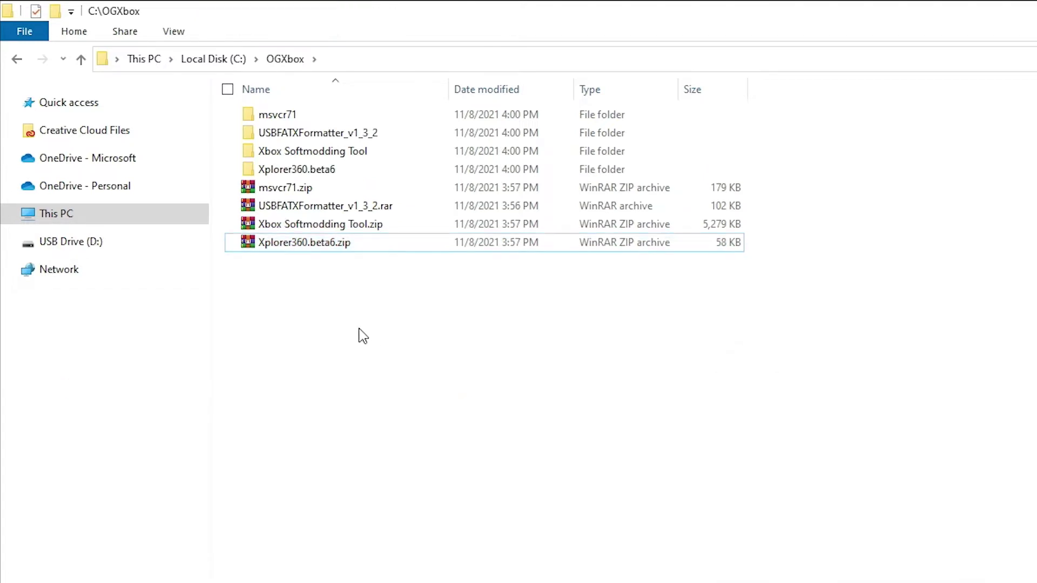
# Copy msvcr71.dll from the extracted msvcr71 folder into the Xplorer360.beta6 folder.
pyautogui.click(288, 116)
pyautogui.press('Return')
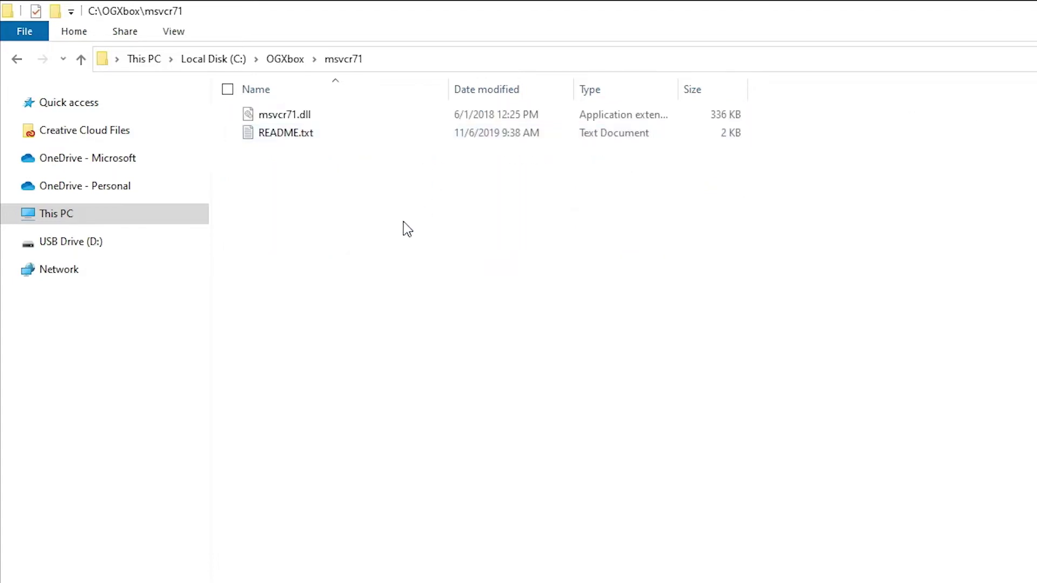
pyautogui.click(286, 117)
pyautogui.rightClick(281, 116)
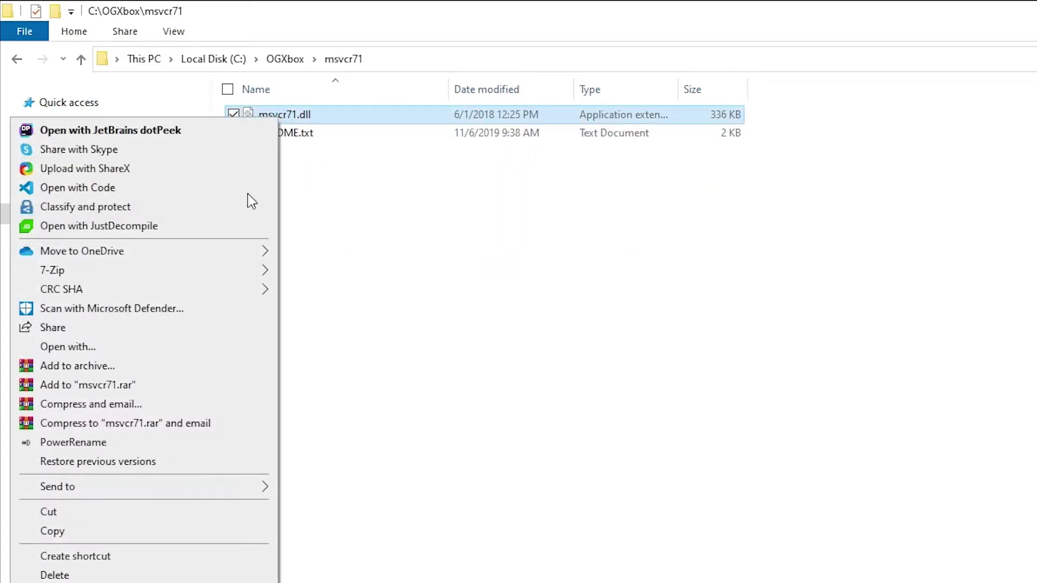
pyautogui.click(98, 533)
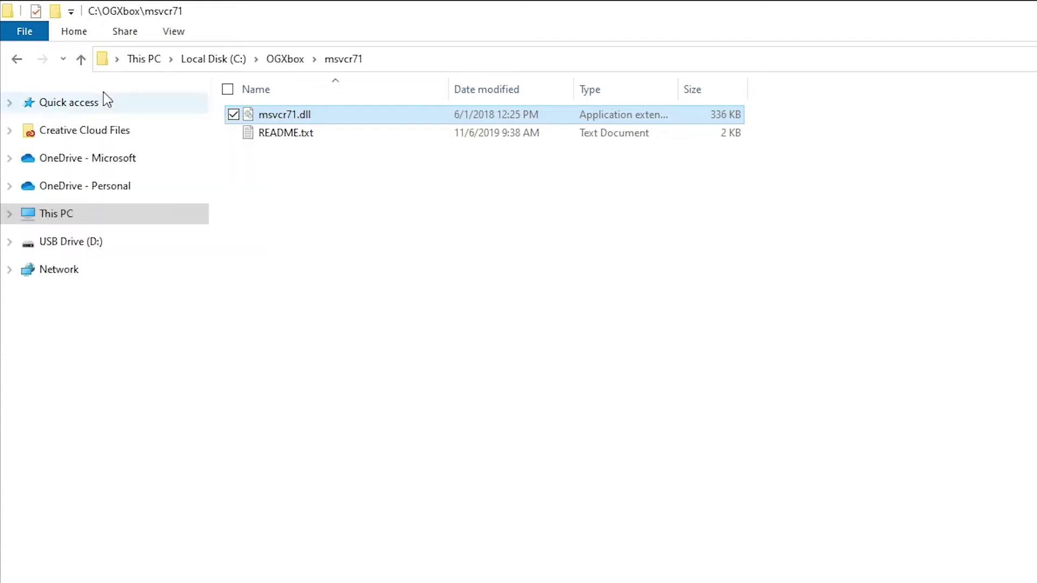
pyautogui.click(17, 60)
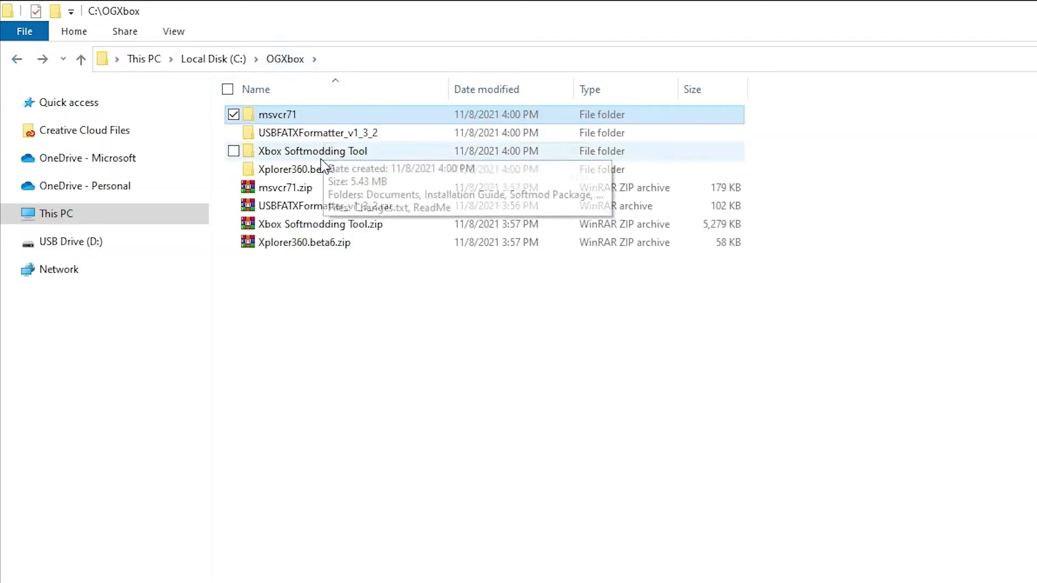
pyautogui.doubleClick(288, 170)
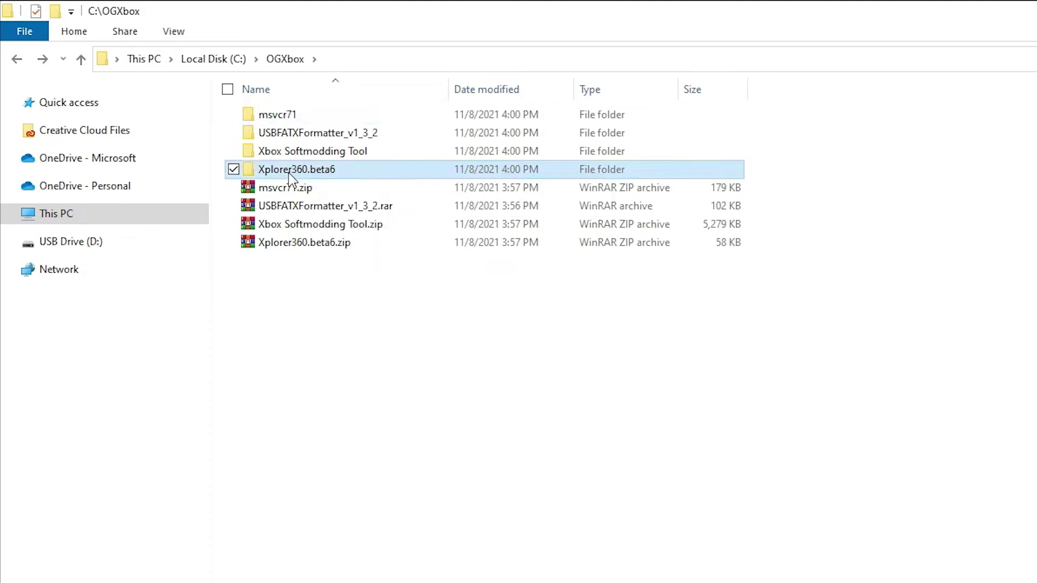
pyautogui.rightClick(311, 252)
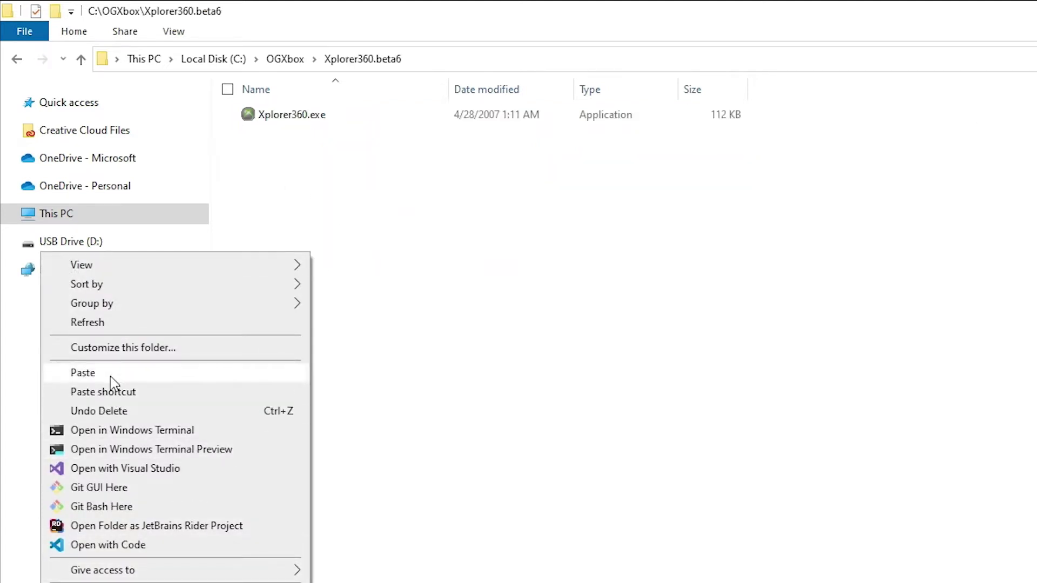
pyautogui.click(83, 373)
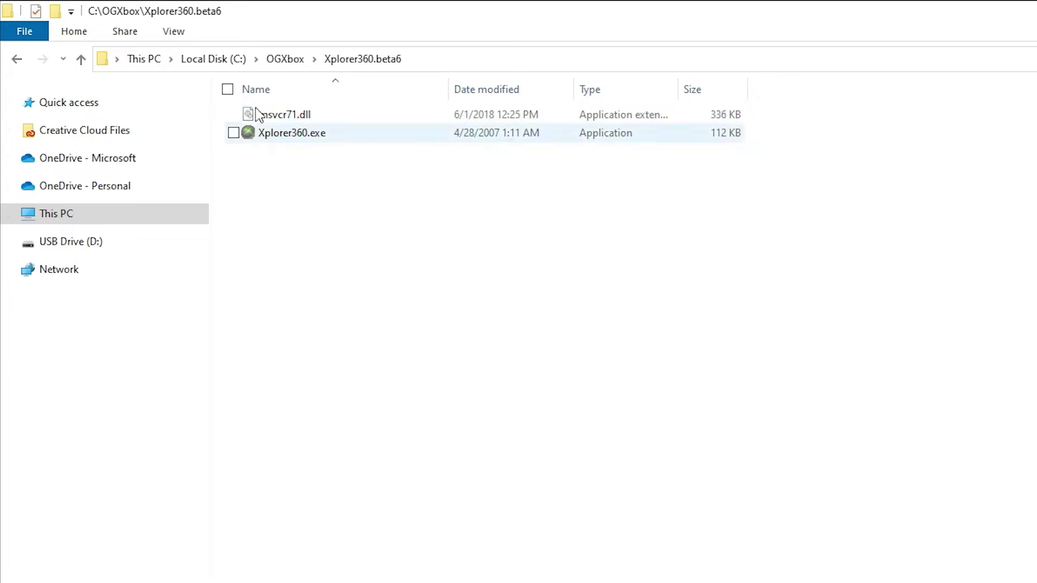
# Run USB FATX Formatter v1.3.2.exe from the USBFATXFormatter_v1_3_2 folder as administrator.
pyautogui.click(284, 59)
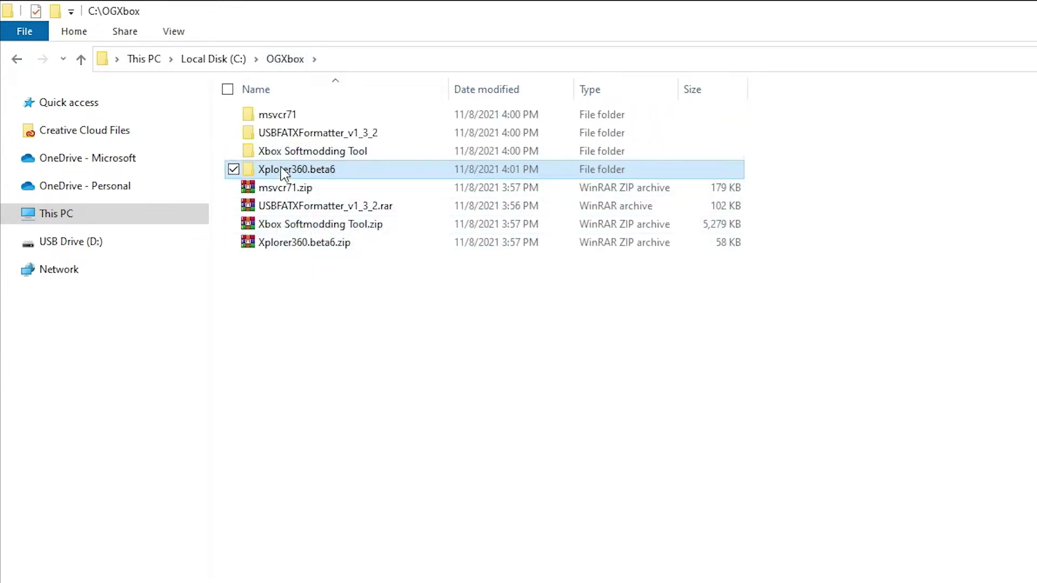
pyautogui.doubleClick(285, 141)
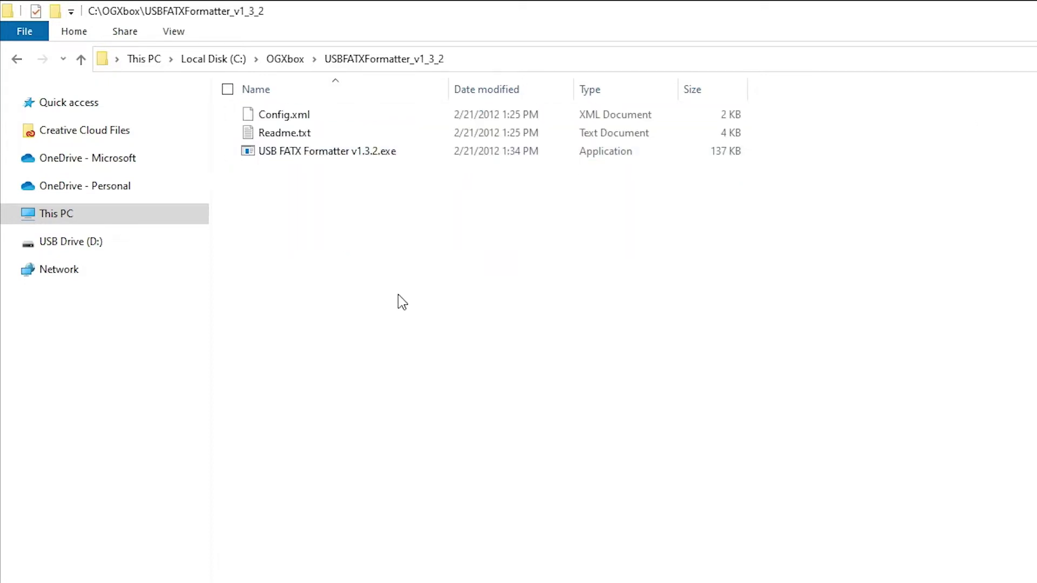
pyautogui.doubleClick(302, 152)
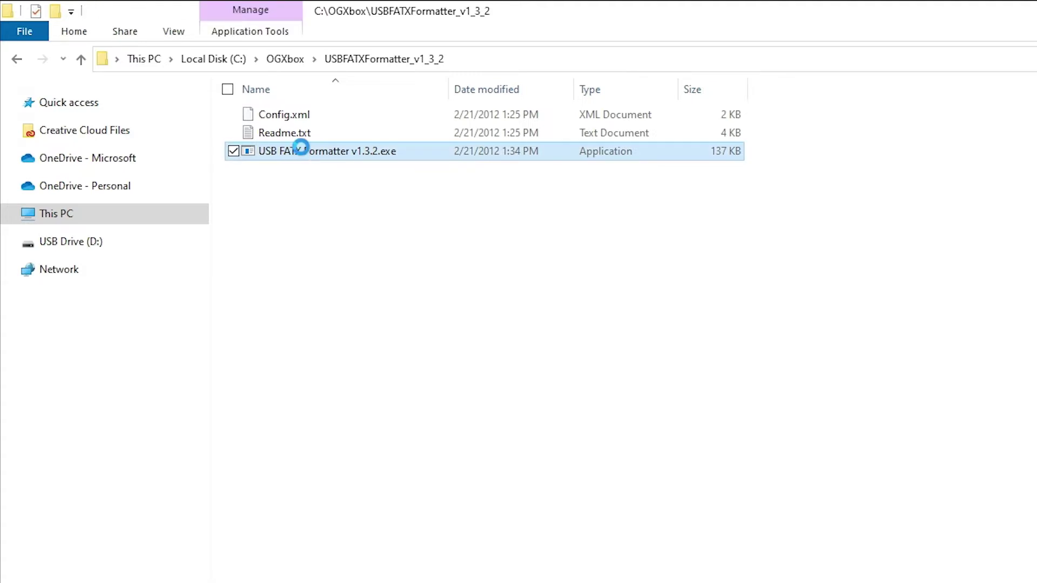
pyautogui.rightClick(301, 148)
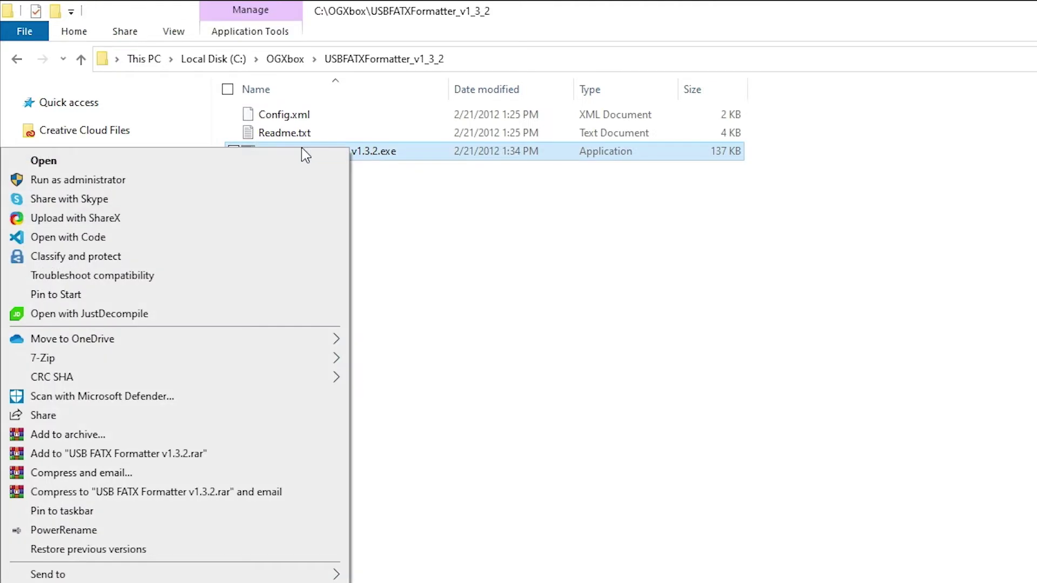
pyautogui.click(234, 186)
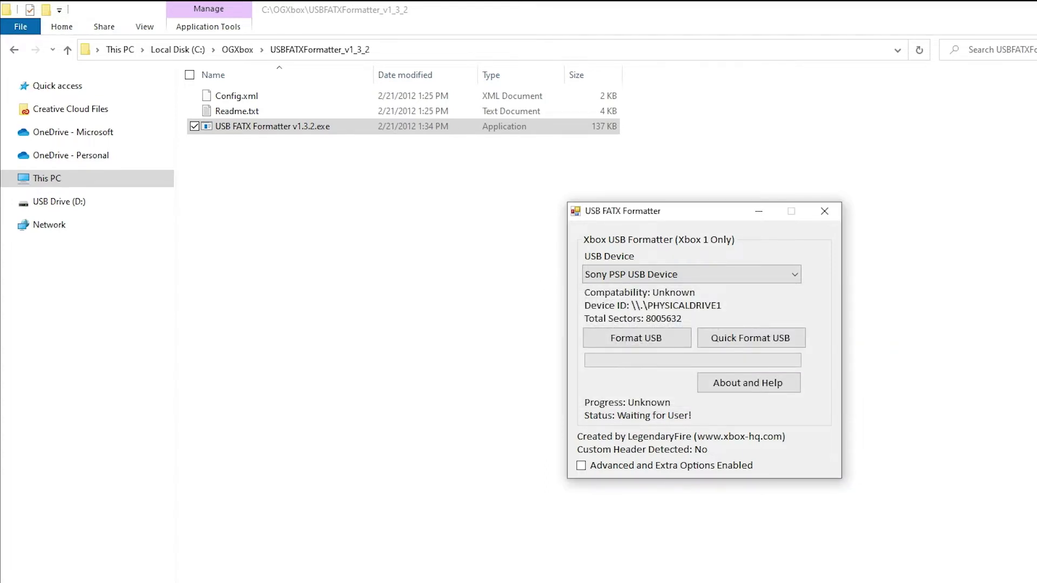
# Fully format the Sony PSP USB Device as FATX, accepting the data erasure, and close the formatter.
pyautogui.click(636, 340)
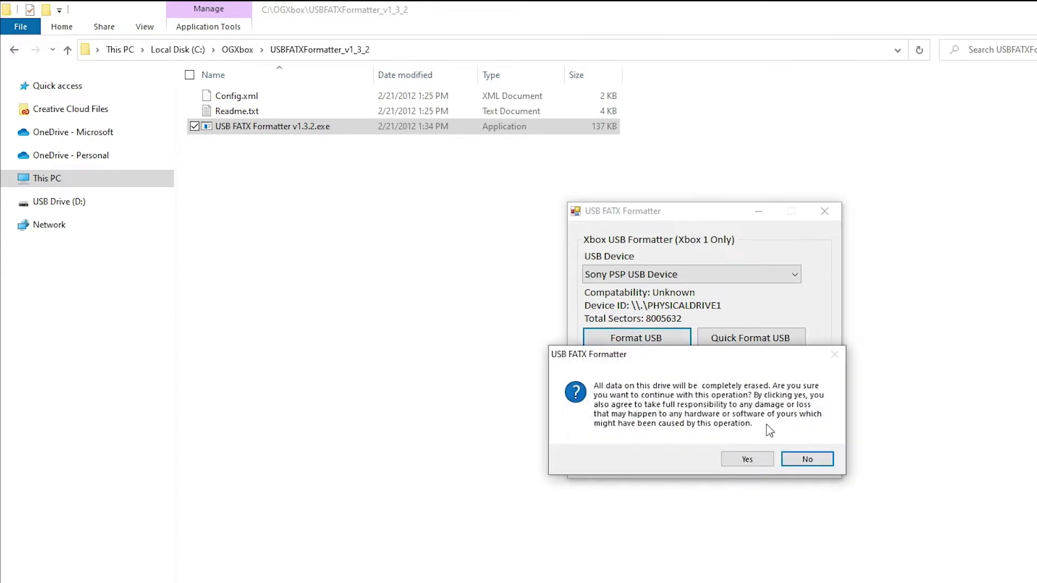
pyautogui.click(748, 460)
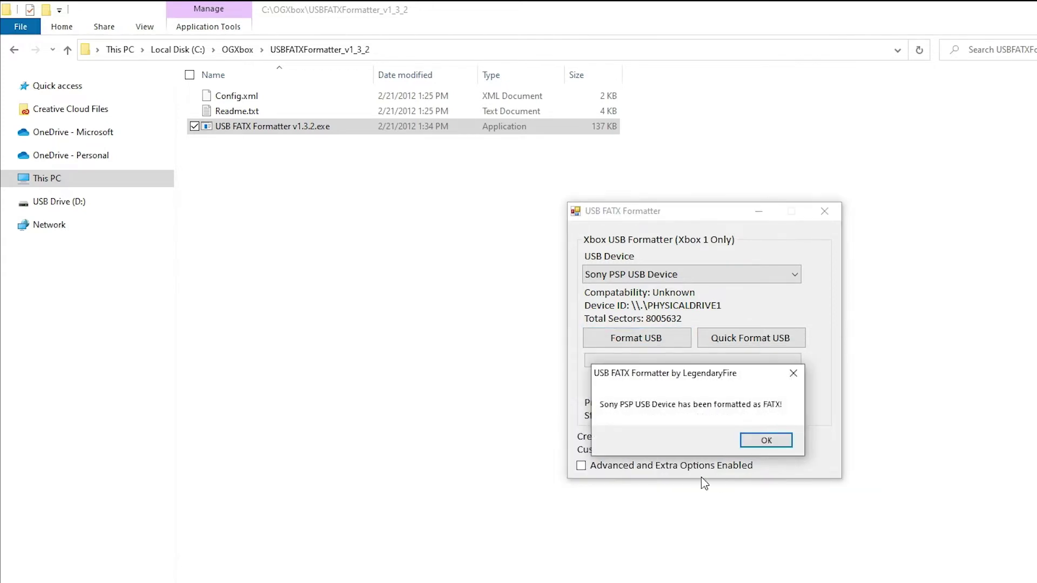
pyautogui.click(767, 441)
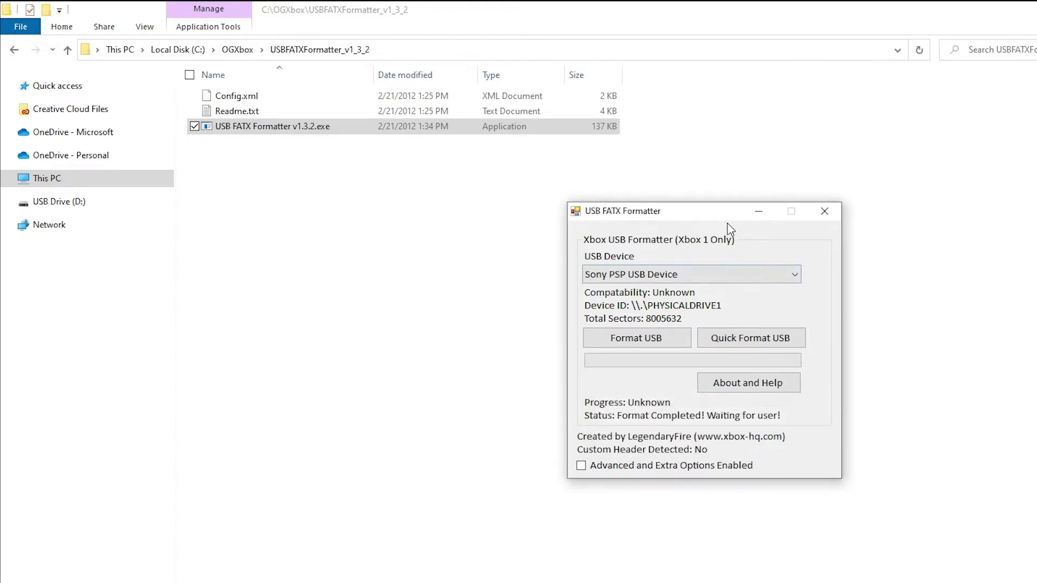
pyautogui.click(829, 213)
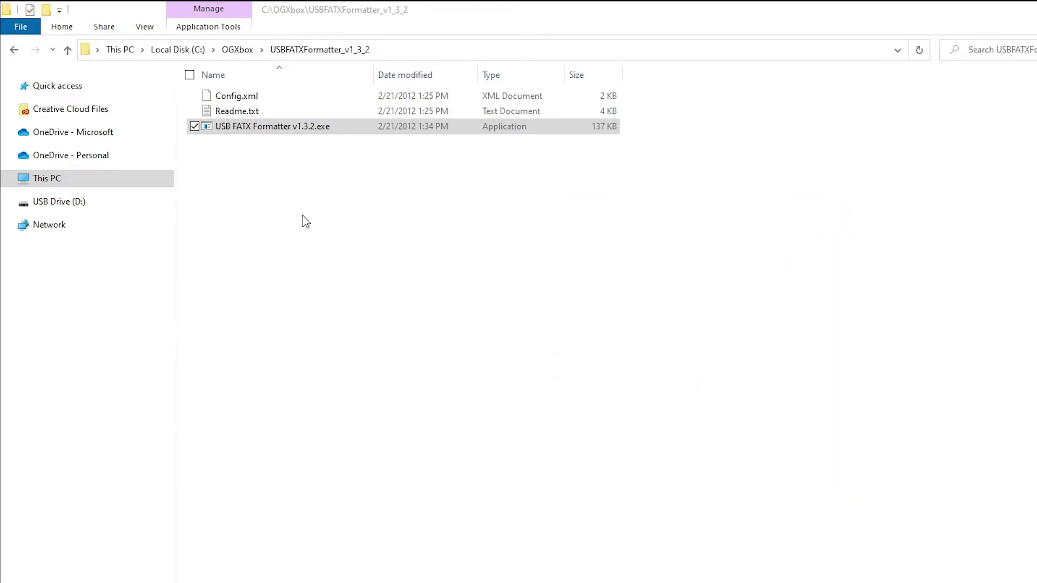
# Run USB FATX Formatter v1.3.2.exe as administrator again.
pyautogui.click(258, 128)
pyautogui.rightClick(255, 125)
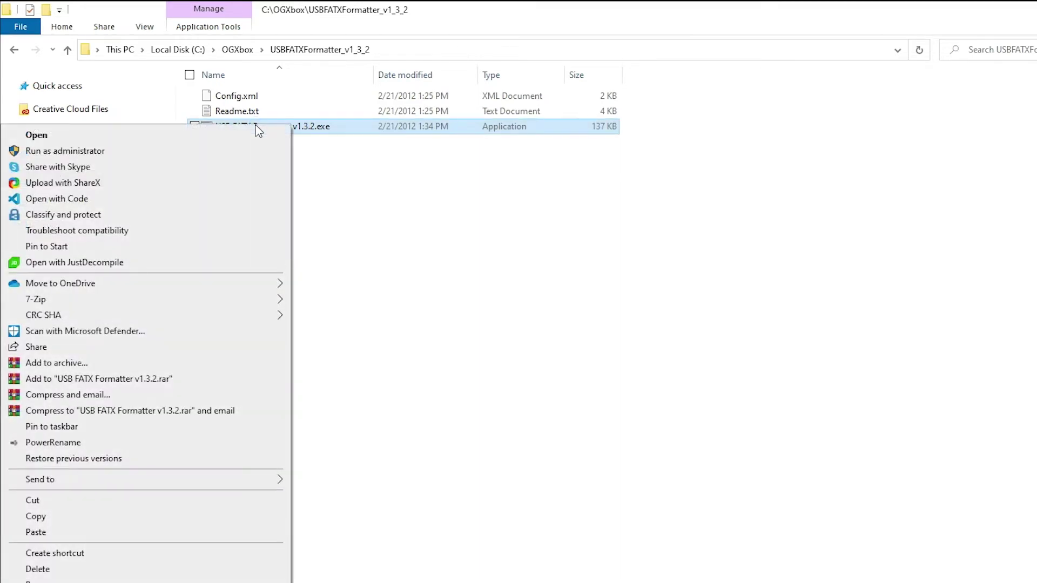
pyautogui.click(214, 149)
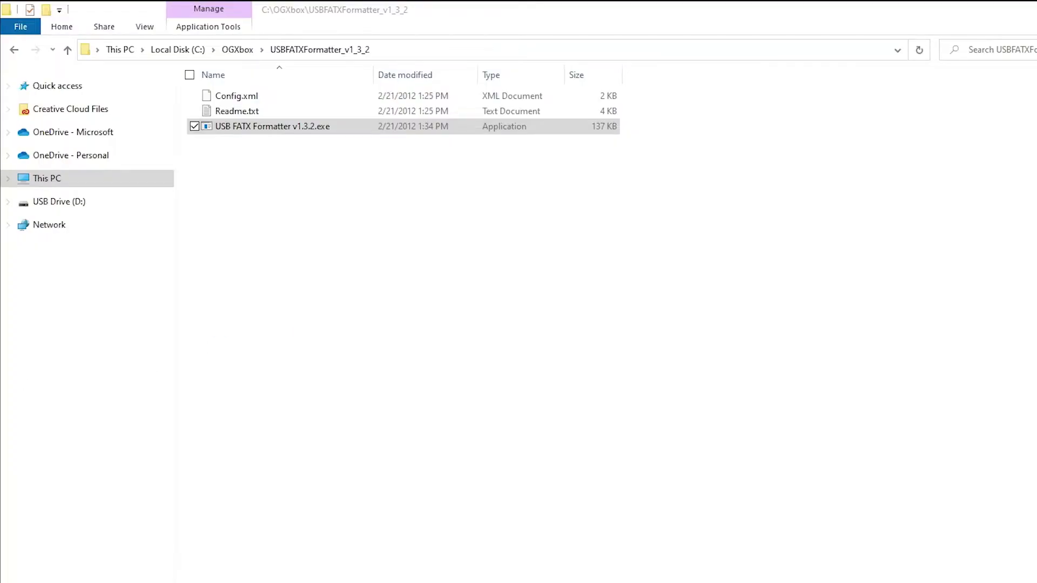
# Quick format the Sony PSP USB Device as FATX, accepting the partition header erasure, and close the formatter.
pyautogui.moveTo(195, 209); pyautogui.dragTo(686, 239)
pyautogui.click(675, 301)
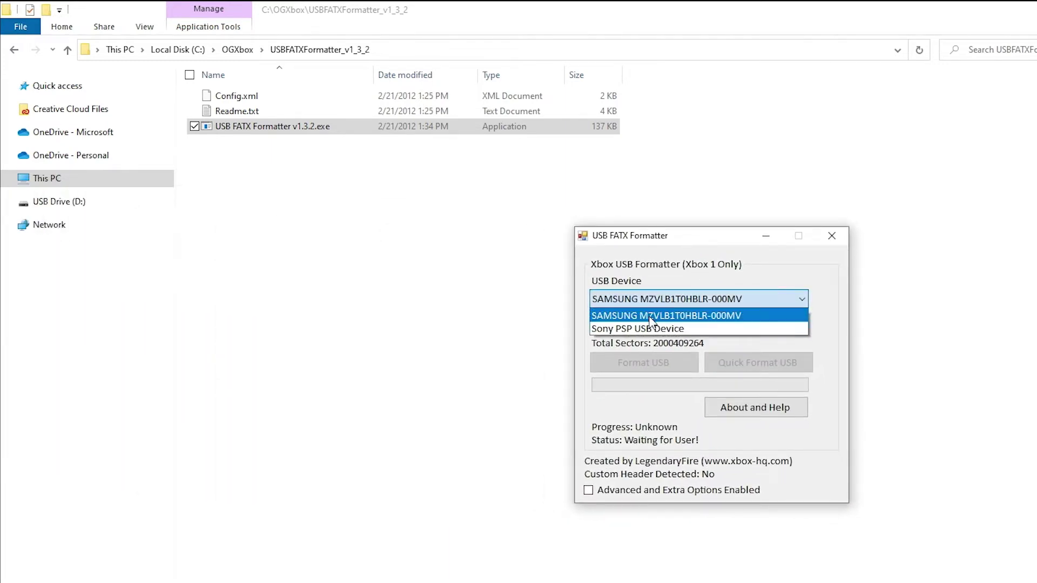
pyautogui.click(647, 327)
pyautogui.click(768, 365)
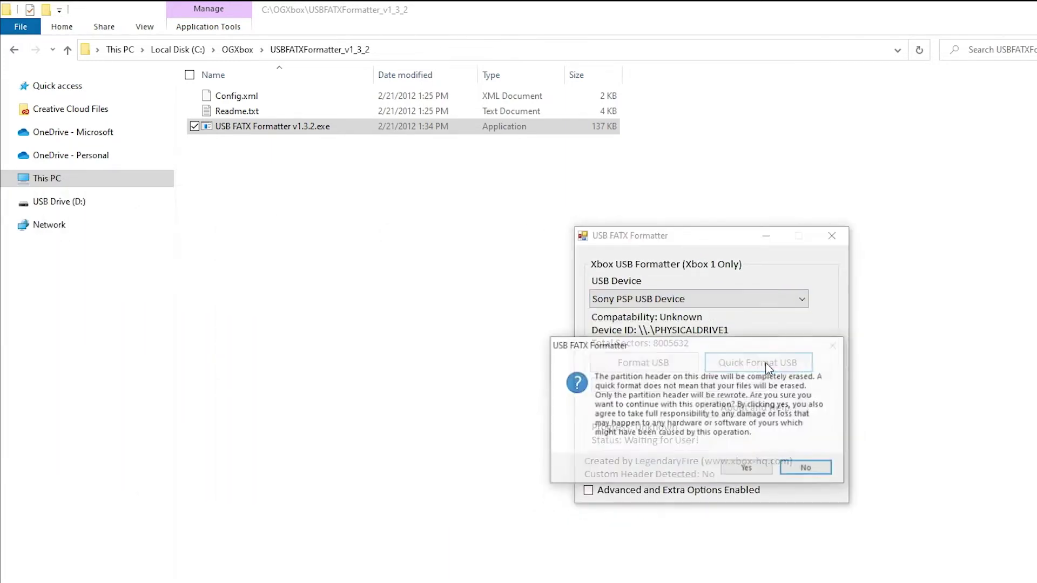
pyautogui.click(748, 468)
pyautogui.click(759, 441)
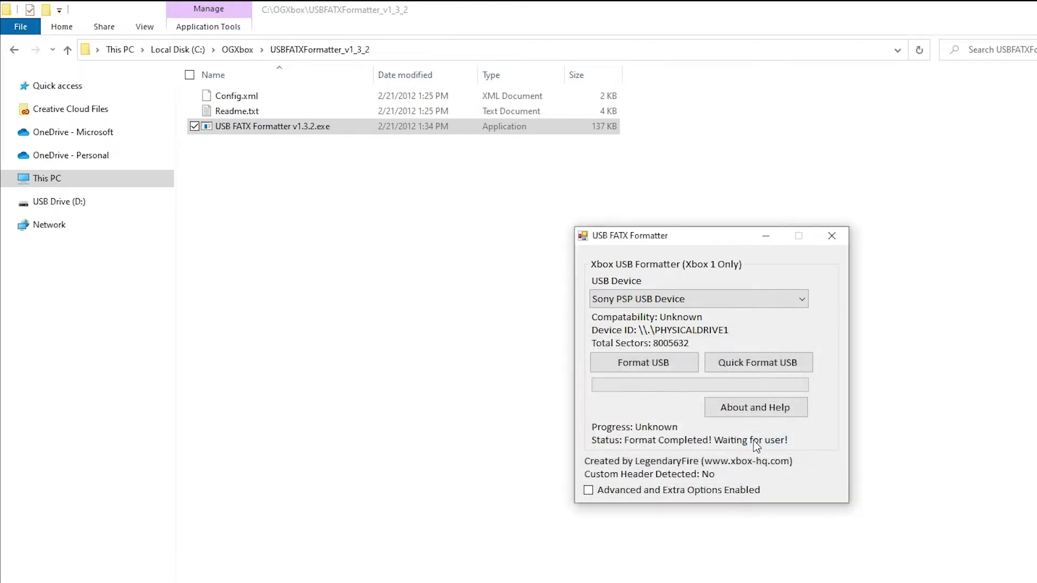
pyautogui.click(833, 236)
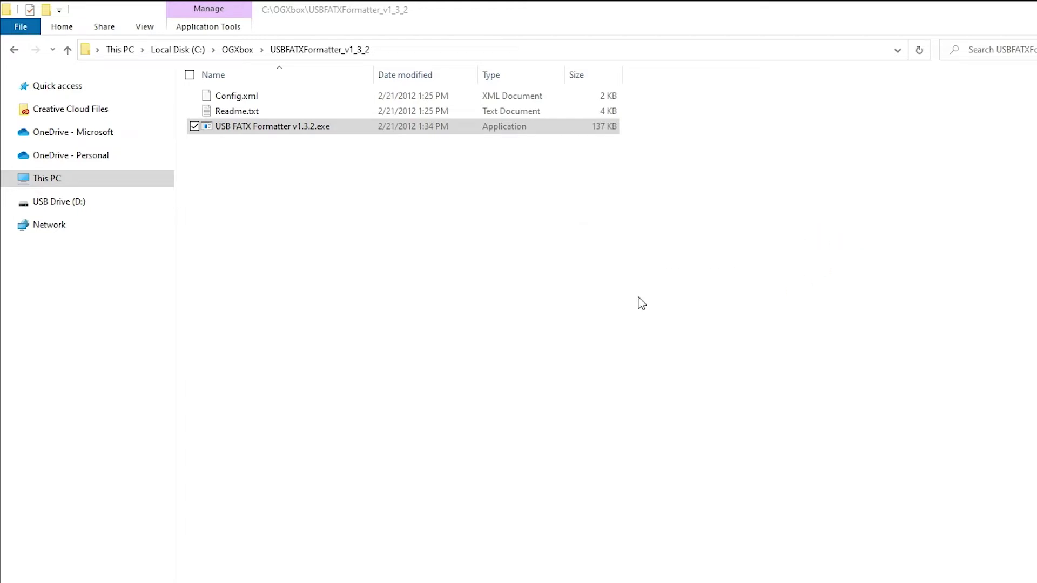
# Extract Softmod Save.zip into its own folder inside C:\OGXbox\Xbox Softmodding Tool\Softmod Package.
pyautogui.click(238, 50)
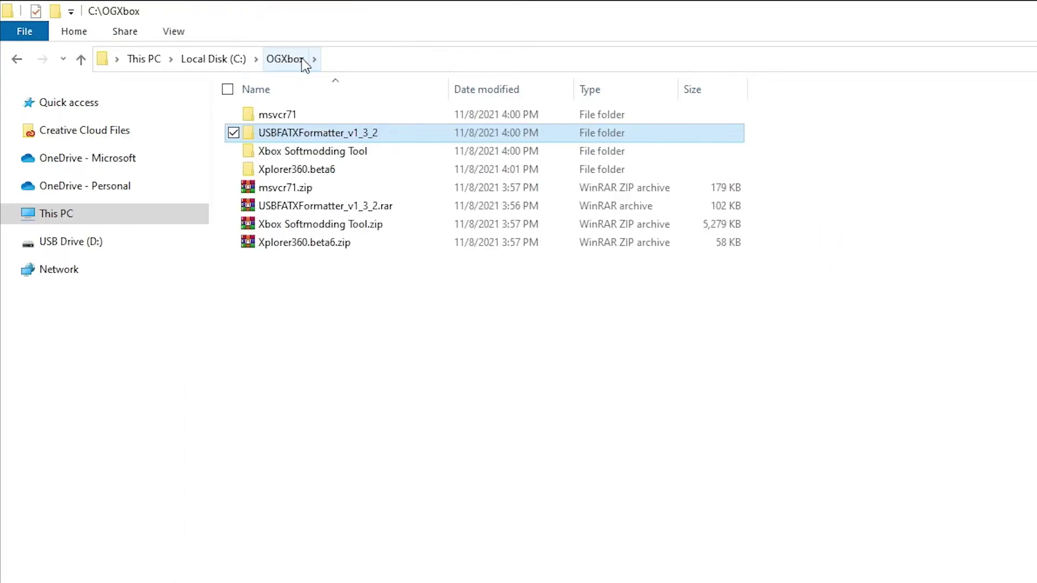
pyautogui.click(292, 152)
pyautogui.doubleClick(292, 153)
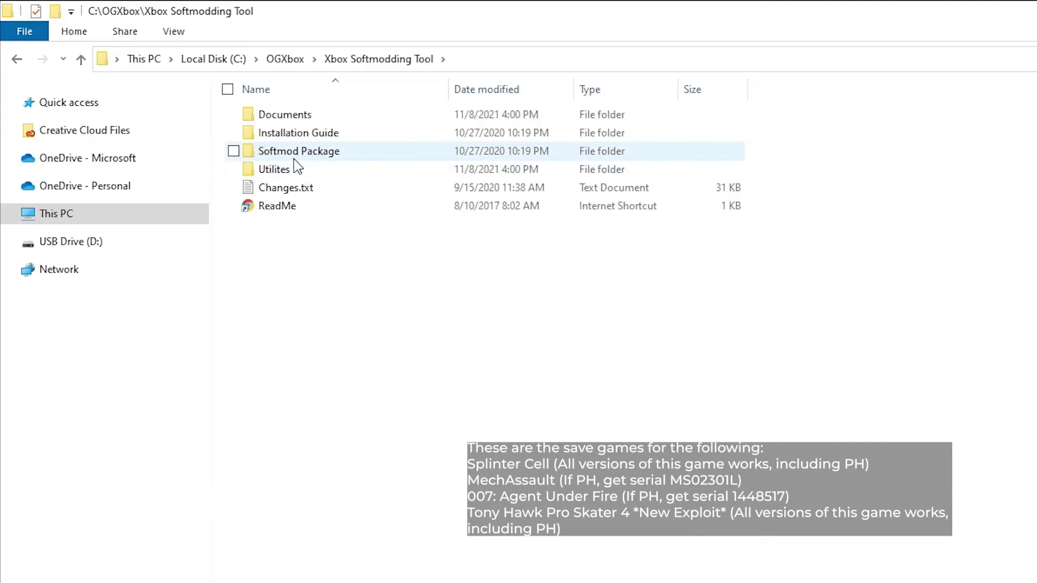
pyautogui.click(297, 154)
pyautogui.doubleClick(297, 152)
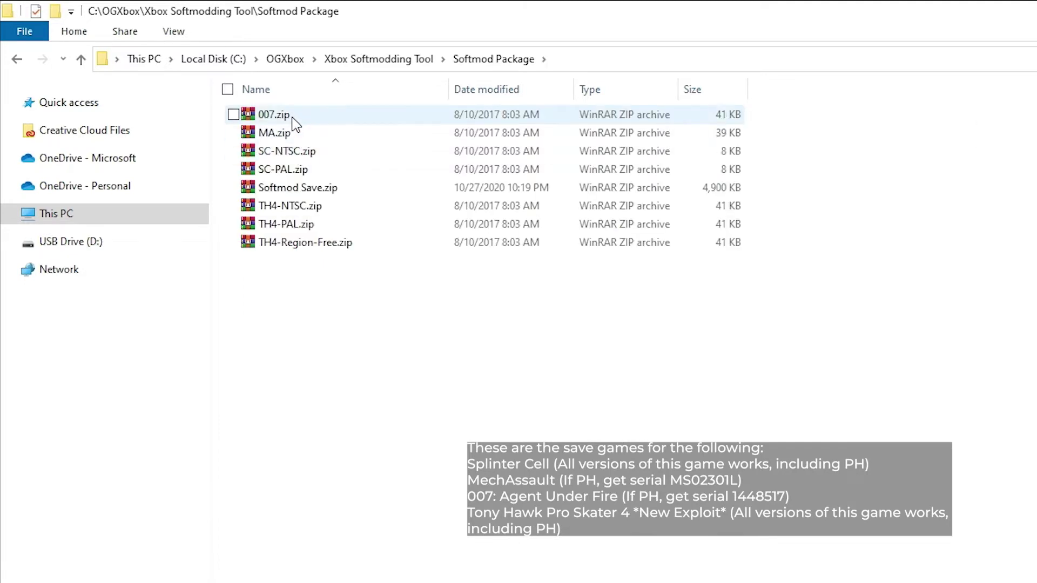
pyautogui.click(285, 189)
pyautogui.rightClick(286, 192)
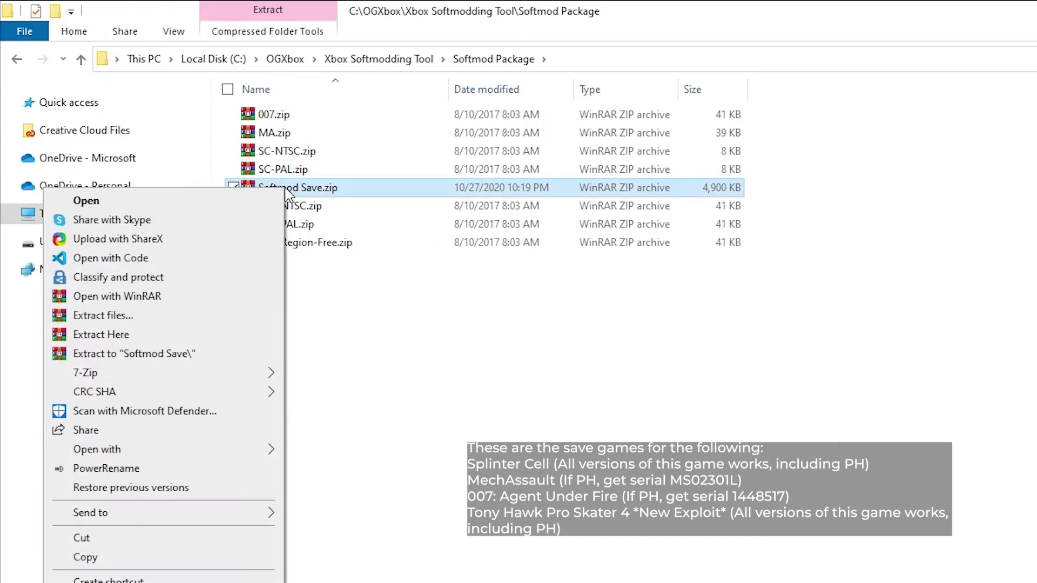
pyautogui.click(200, 356)
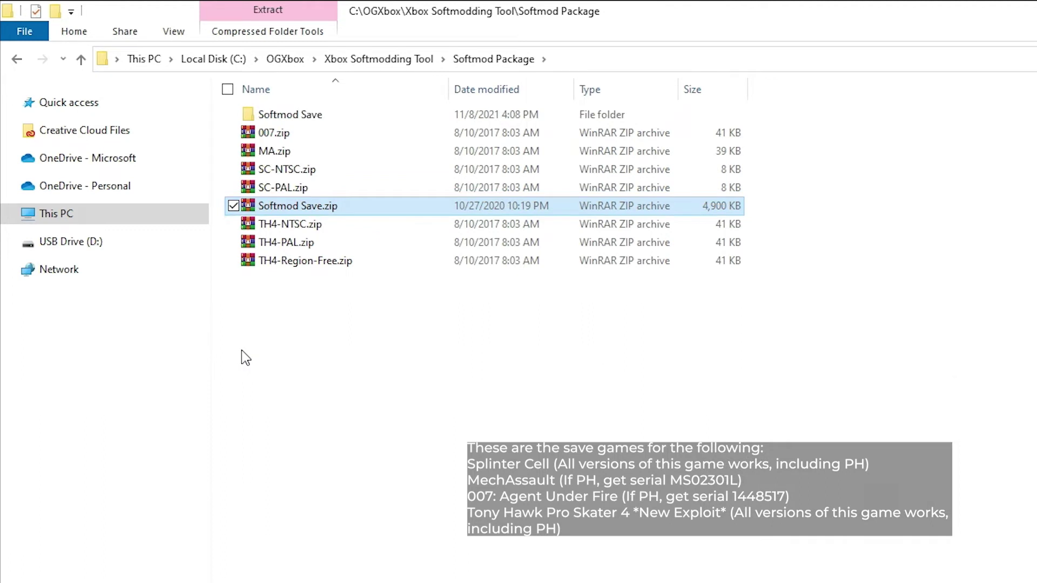
# Extract SC-NTSC.zip in the Softmod Package folder into a folder of its own name.
pyautogui.click(313, 171)
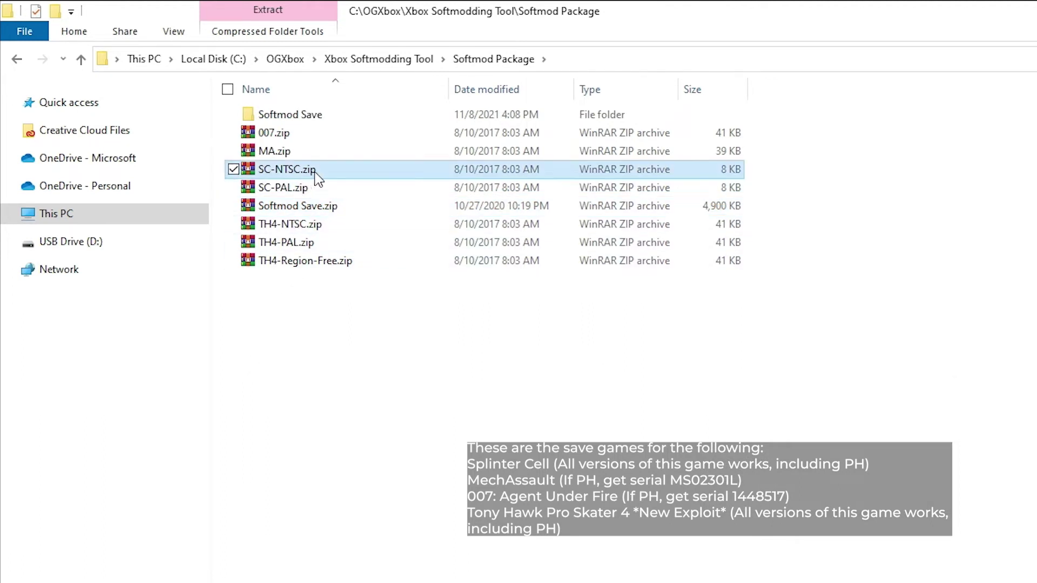
pyautogui.rightClick(357, 172)
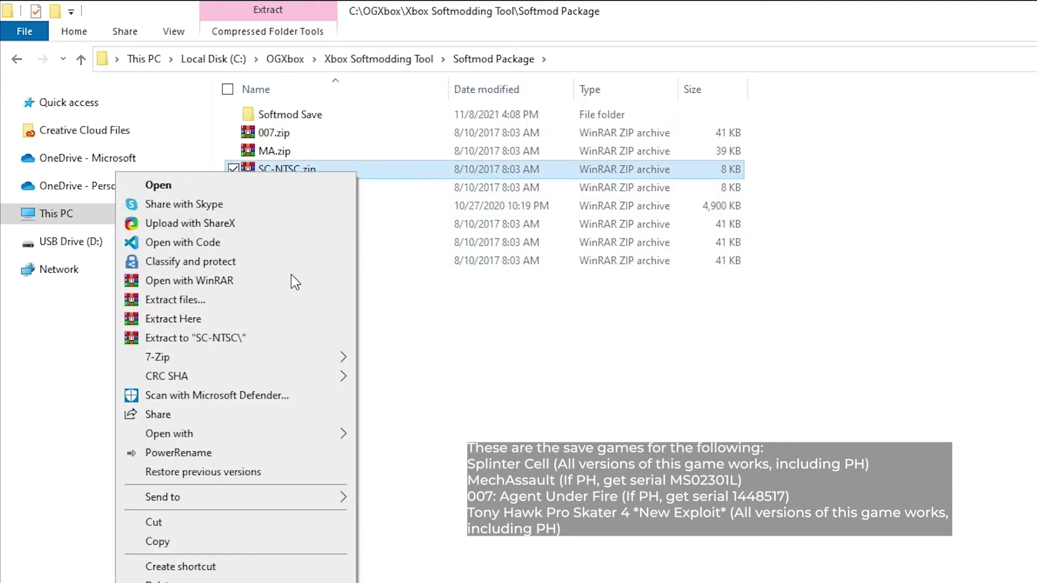
pyautogui.click(245, 339)
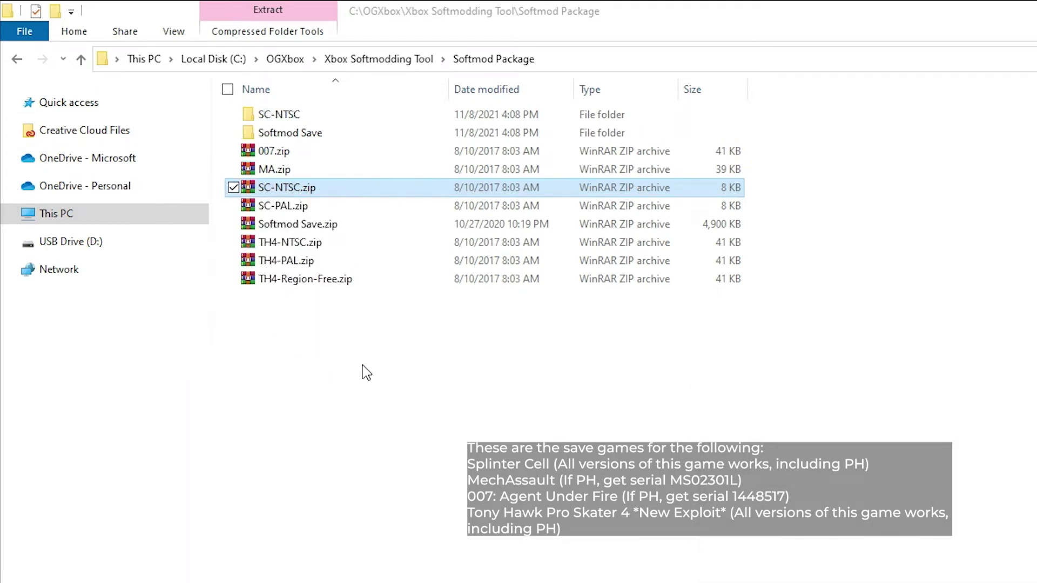
# Open the UDATA folder inside the extracted Softmod Save folder.
pyautogui.click(315, 138)
pyautogui.doubleClick(315, 137)
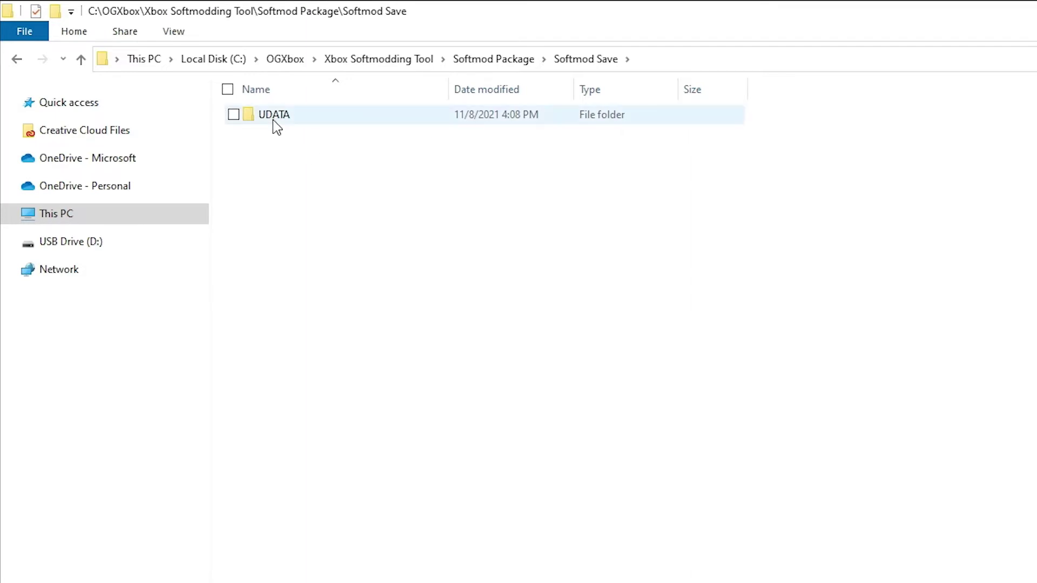
pyautogui.doubleClick(273, 118)
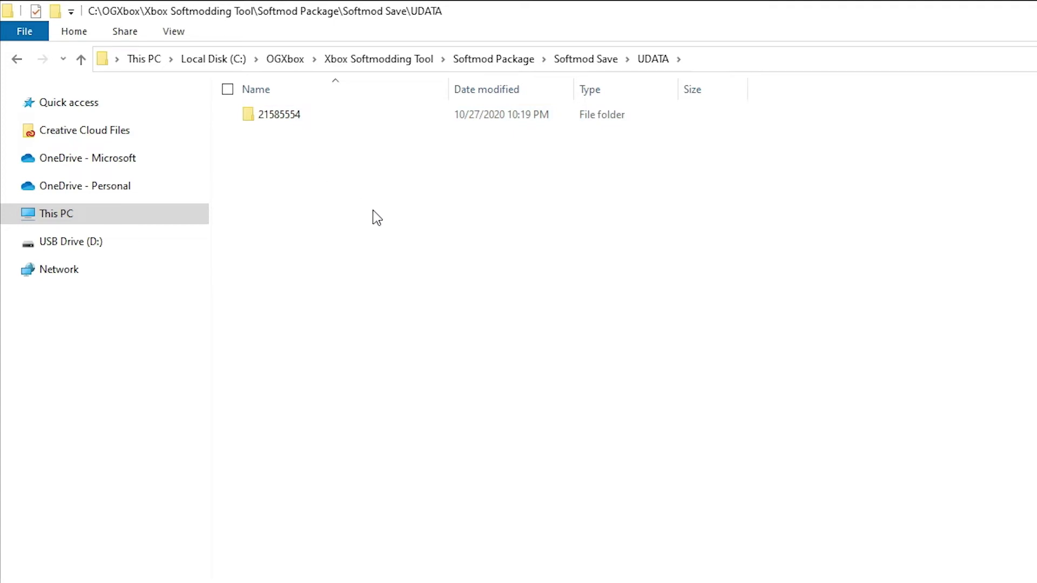
# Run Xplorer360.exe from the C:\OGXbox\Xplorer360.beta6 folder as administrator.
pyautogui.click(286, 61)
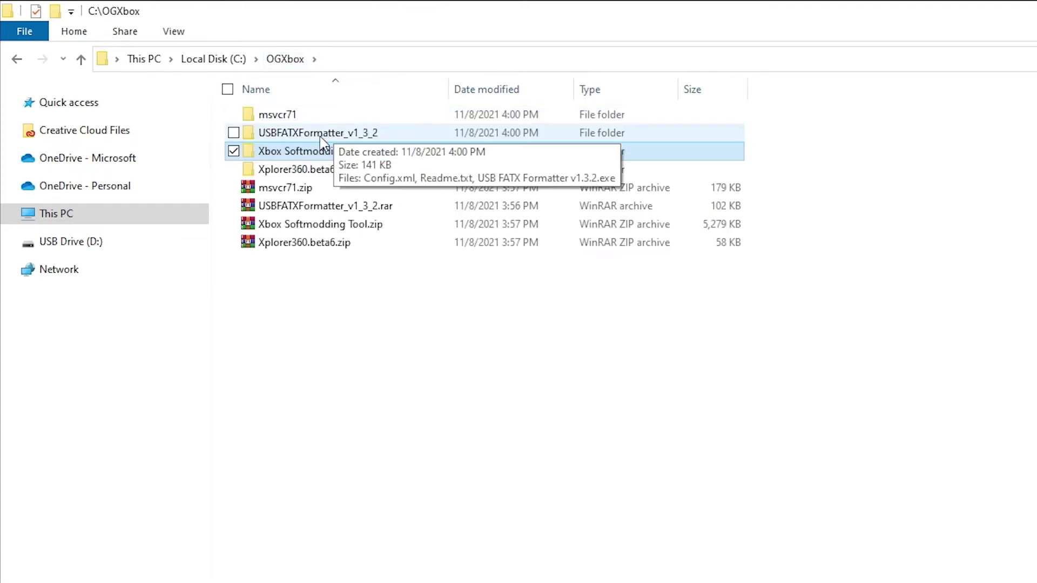
pyautogui.click(312, 172)
pyautogui.doubleClick(312, 172)
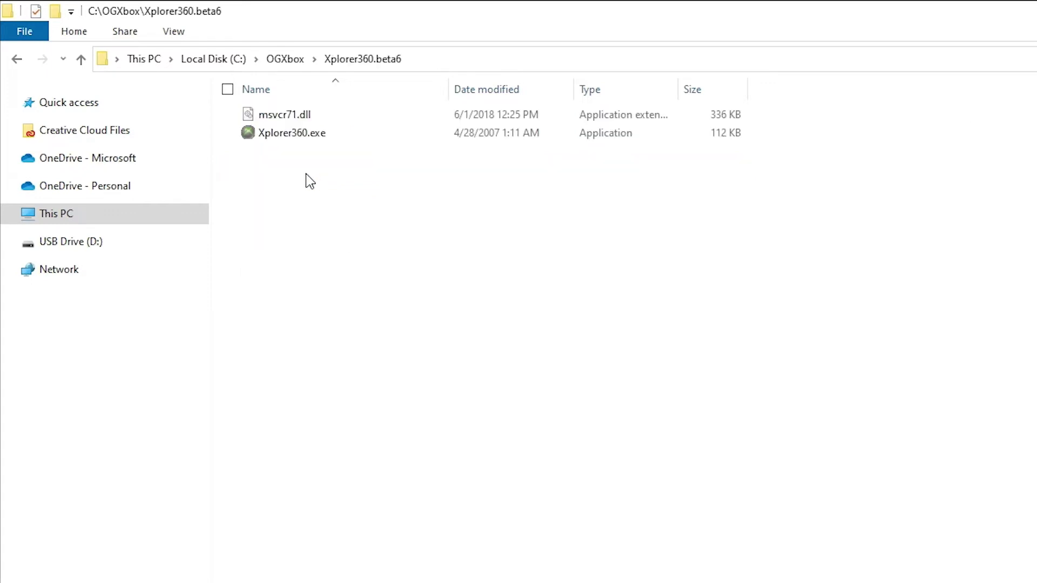
pyautogui.click(294, 135)
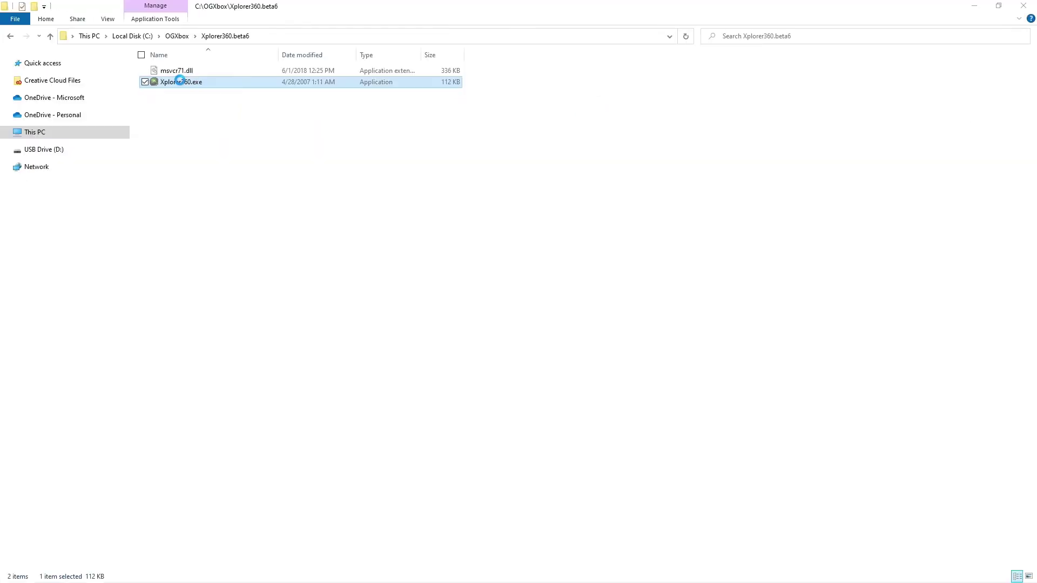
pyautogui.rightClick(292, 134)
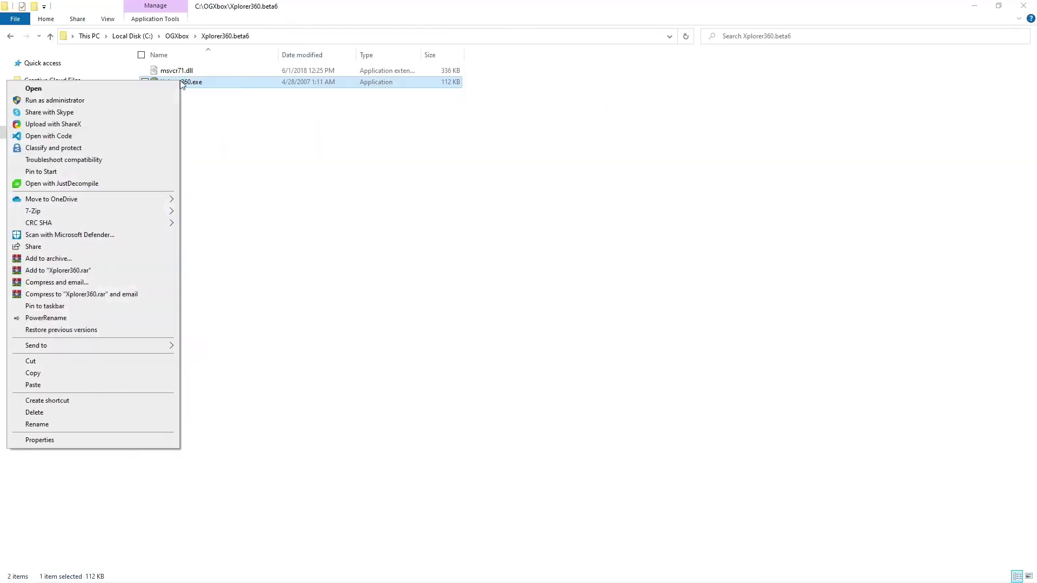
pyautogui.click(153, 100)
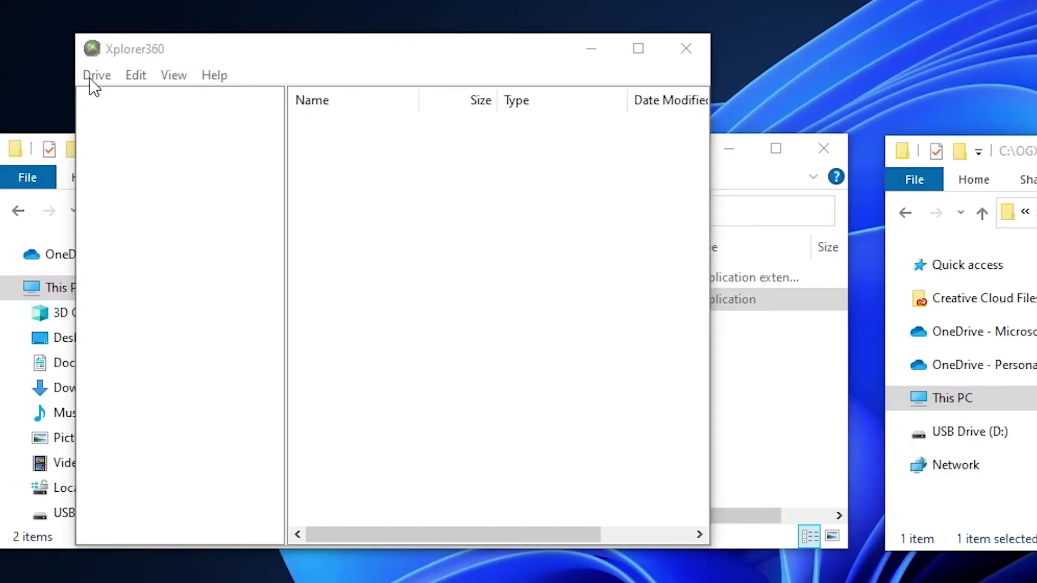
# Open the FATX USB drive in Xplorer360 and copy the 21585554 folder from Softmod Save\UDATA into Partition 0.
pyautogui.click(90, 77)
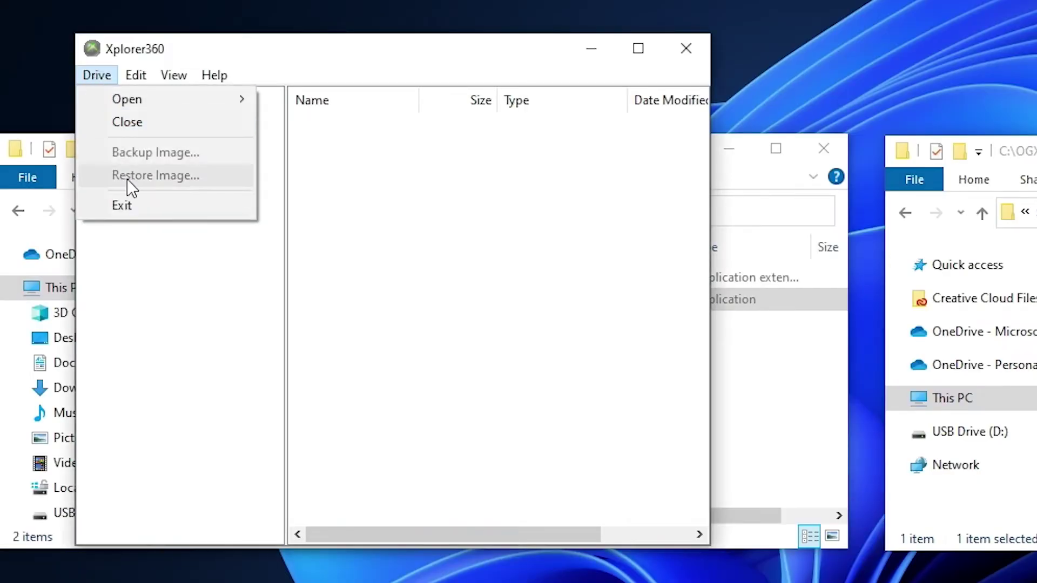
pyautogui.moveTo(161, 100)
pyautogui.click(302, 123)
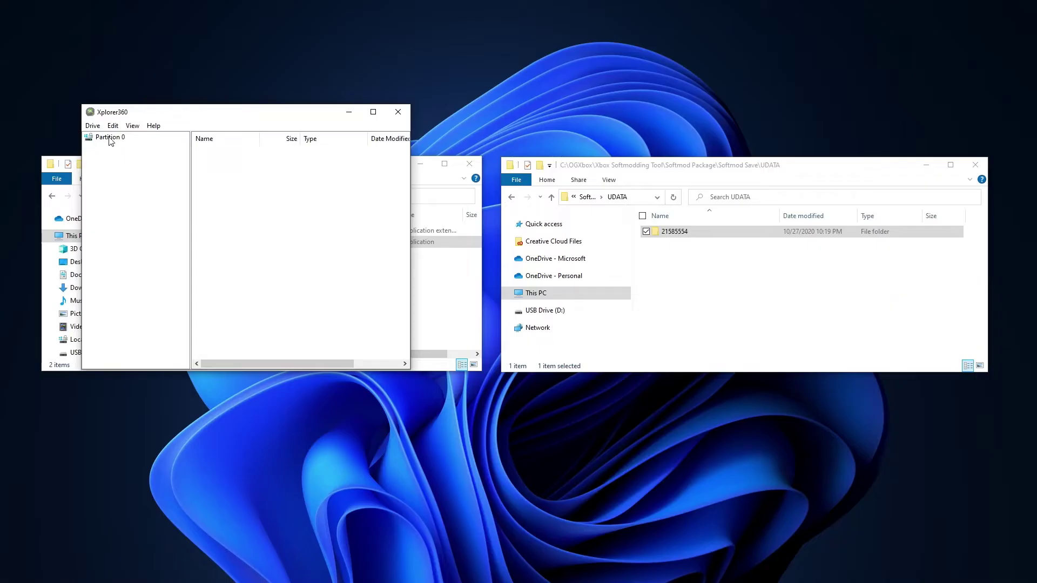
pyautogui.click(110, 139)
pyautogui.moveTo(672, 234); pyautogui.dragTo(247, 216)
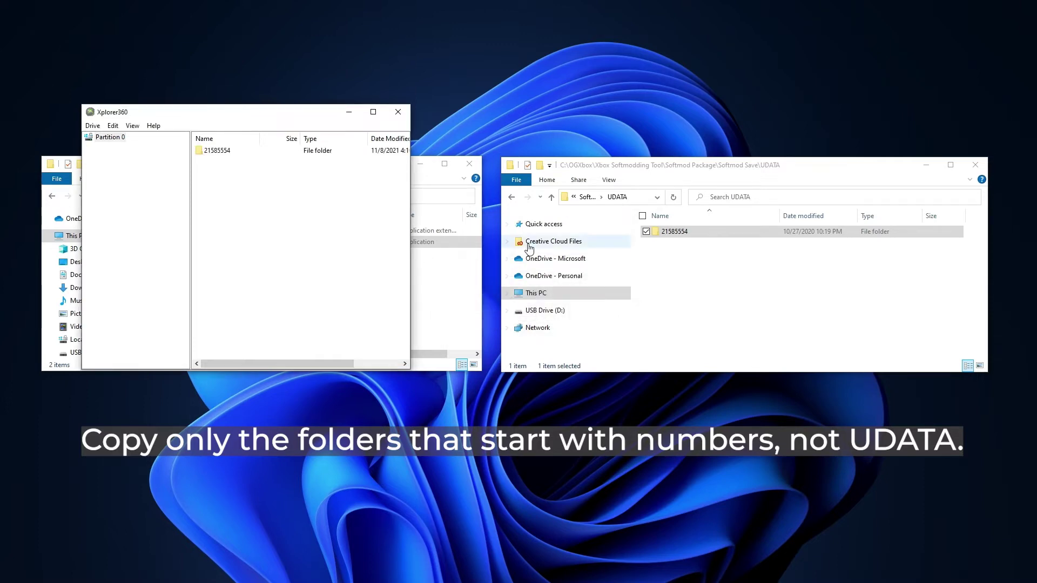
# Copy the 5553000c folder from SC-NTSC\UDATA into Partition 0, and minimize the Xplorer360.beta6 folder window.
pyautogui.click(587, 197)
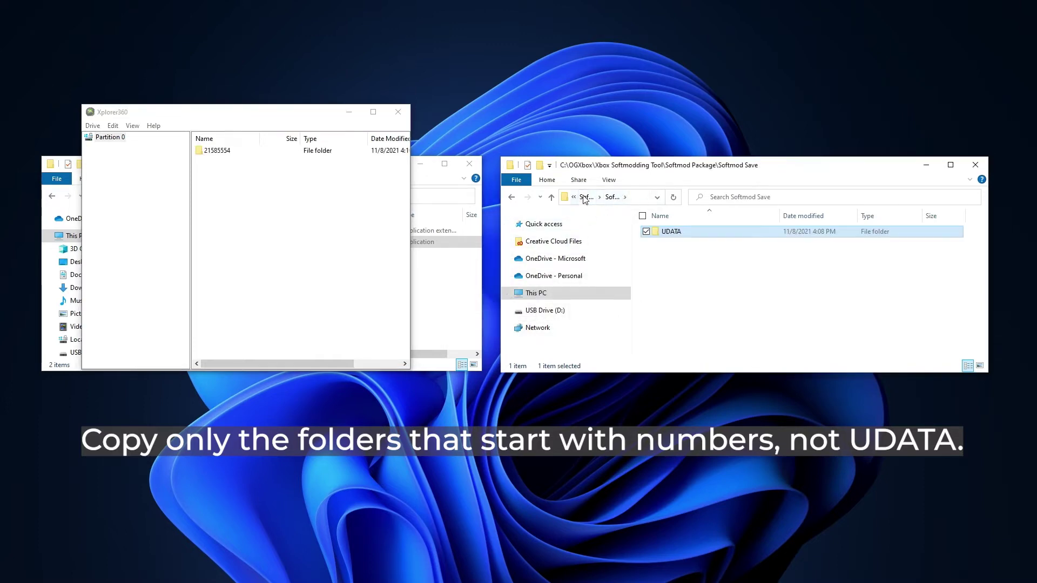
pyautogui.click(585, 197)
pyautogui.click(680, 231)
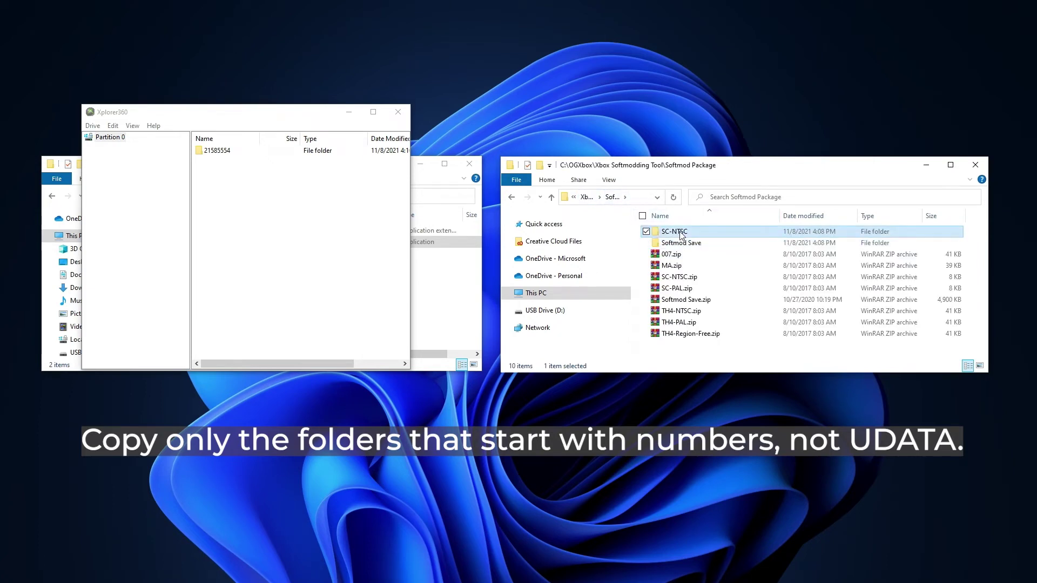
pyautogui.doubleClick(679, 232)
pyautogui.doubleClick(671, 233)
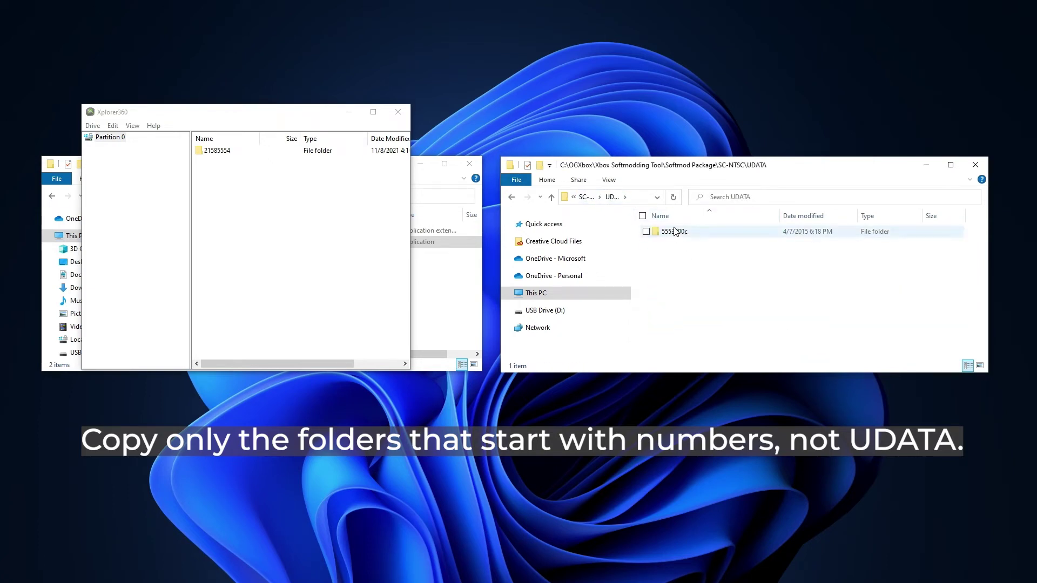
pyautogui.moveTo(672, 233); pyautogui.dragTo(289, 261)
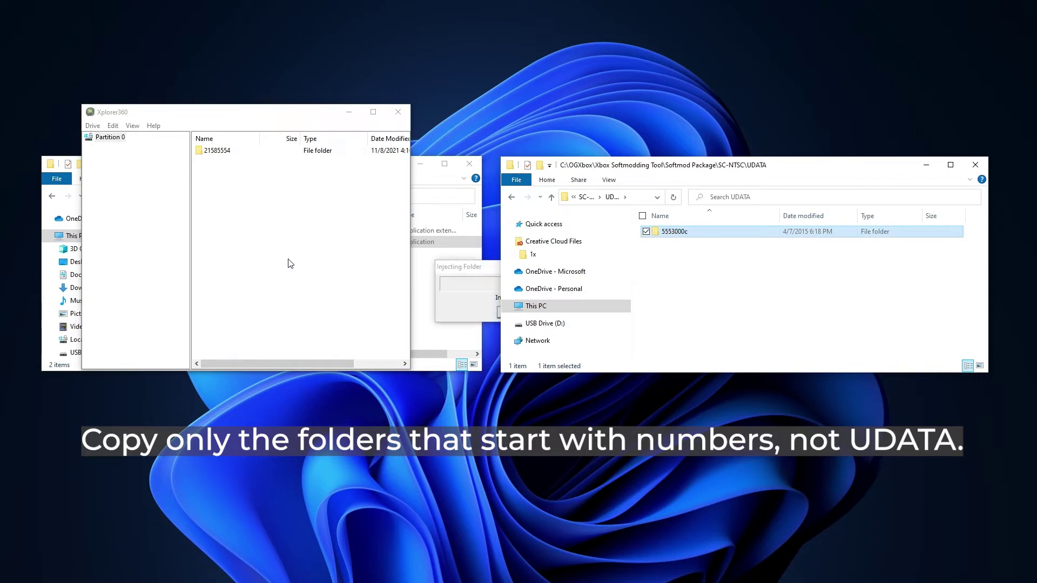
pyautogui.click(472, 268)
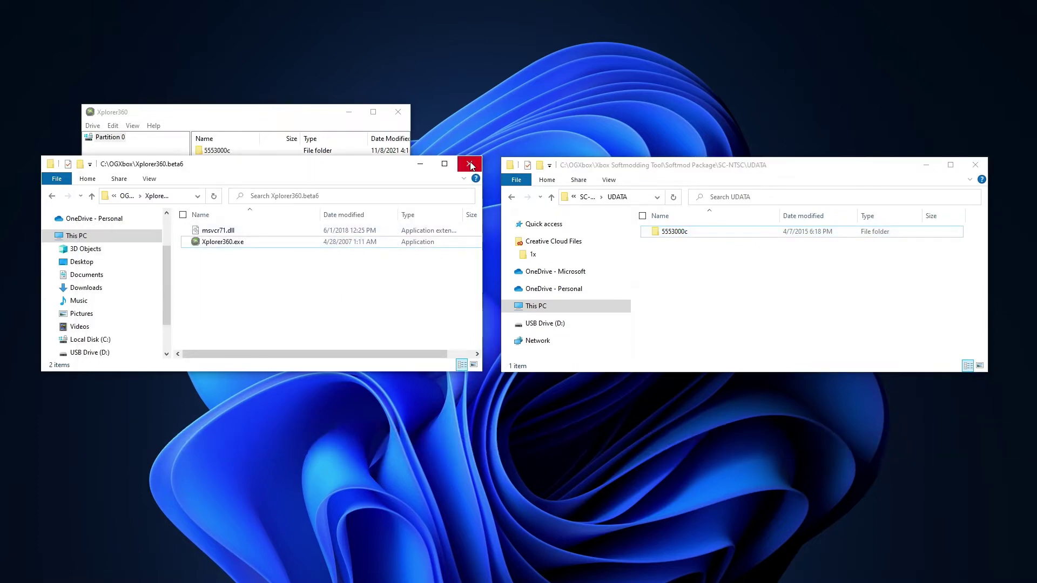
pyautogui.click(419, 164)
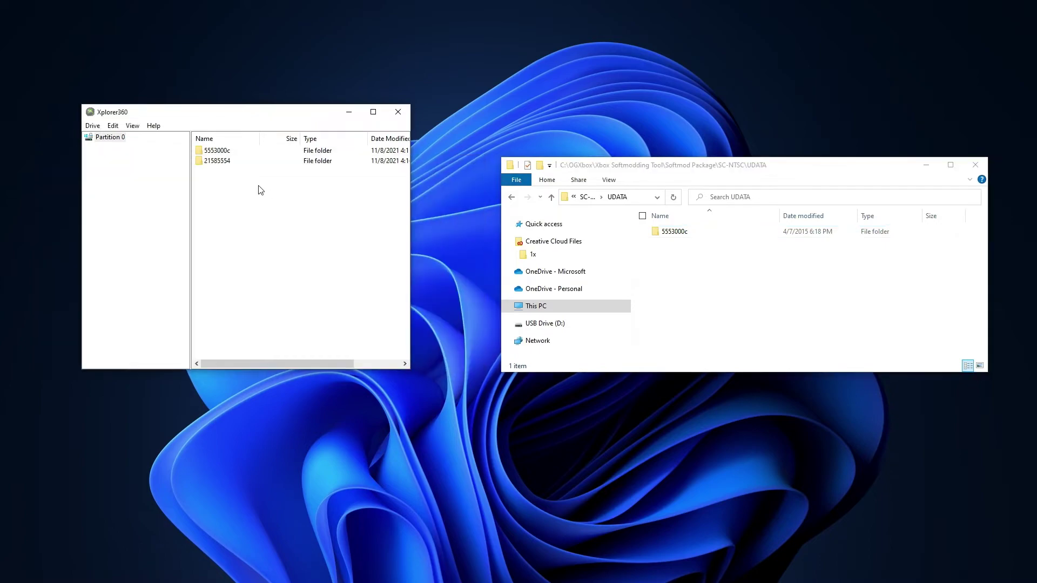
# Examine the contents of the copied 5553000c and 21585554 folders on Partition 0, including softmod files and pbl.
pyautogui.doubleClick(215, 152)
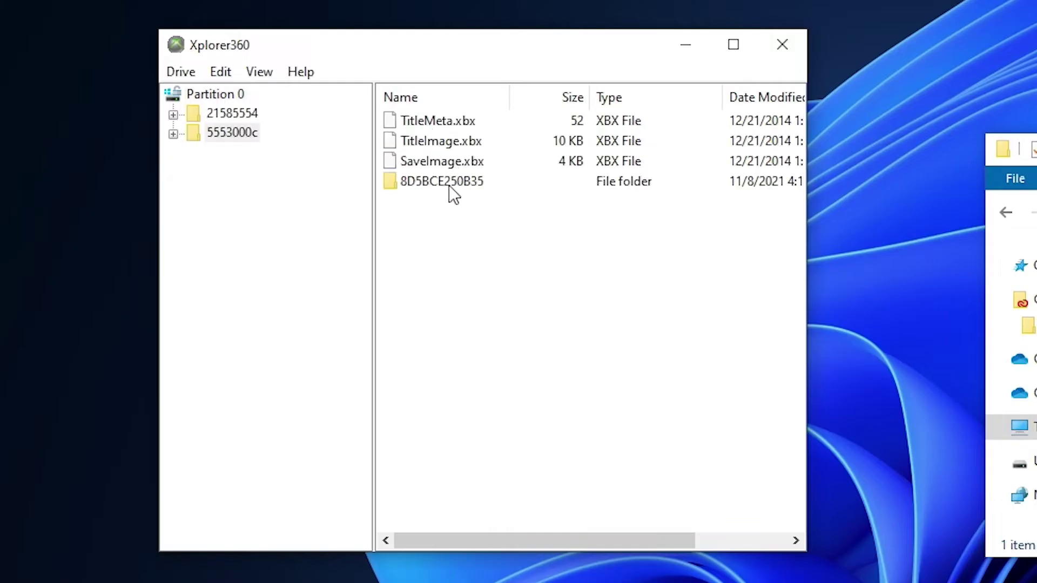
pyautogui.doubleClick(229, 180)
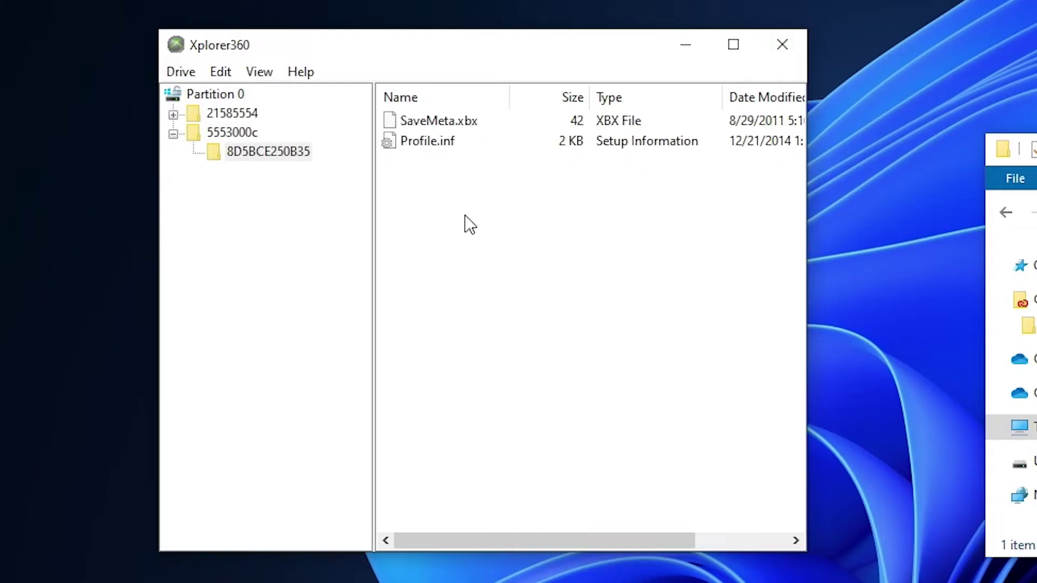
pyautogui.click(173, 115)
pyautogui.click(194, 134)
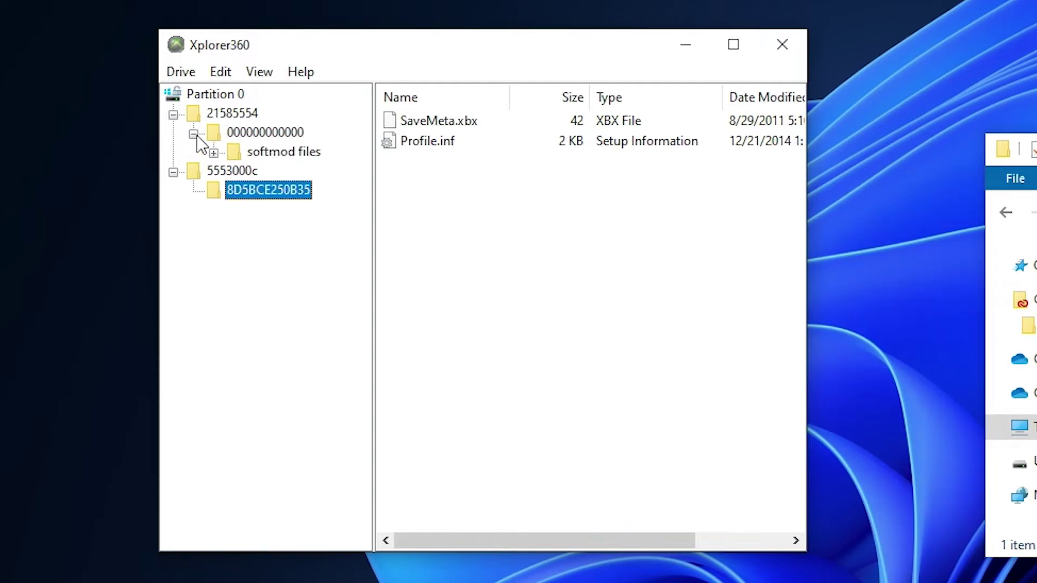
pyautogui.click(213, 153)
pyautogui.click(303, 157)
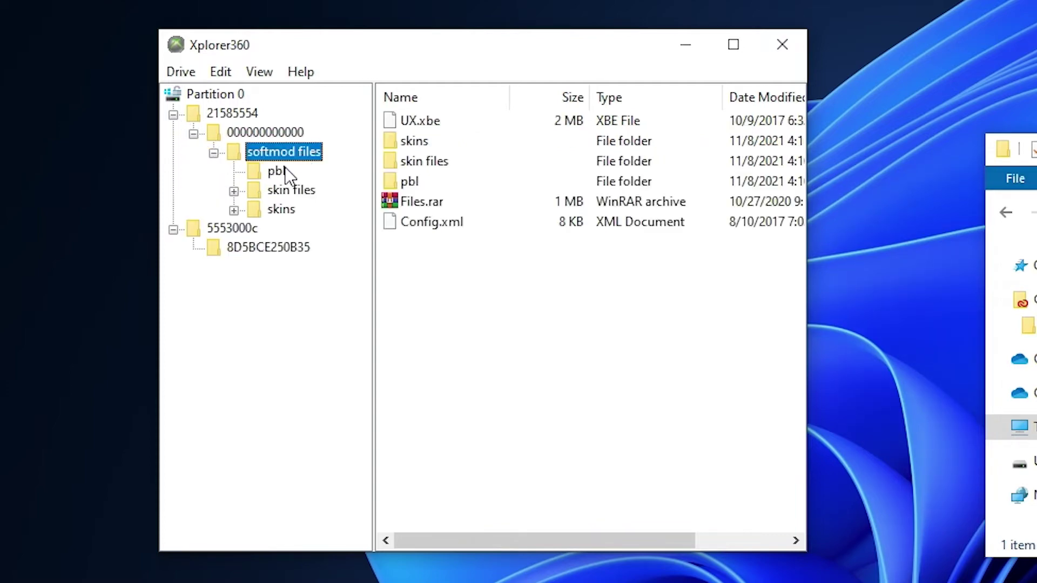
pyautogui.click(265, 173)
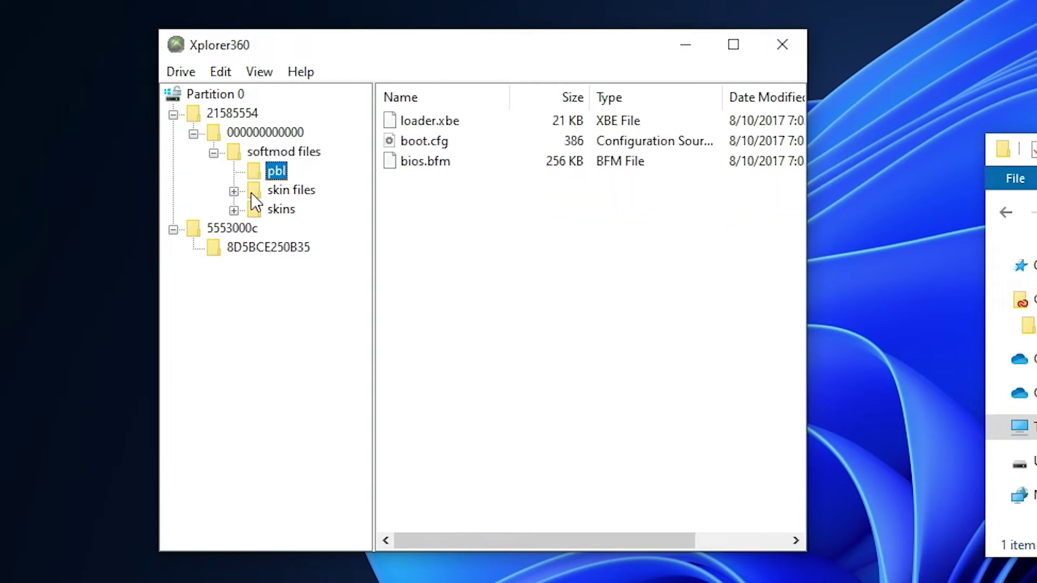
# View the skin files folder on Partition 0, then close Xplorer360 and eject USB Drive (D:).
pyautogui.click(278, 190)
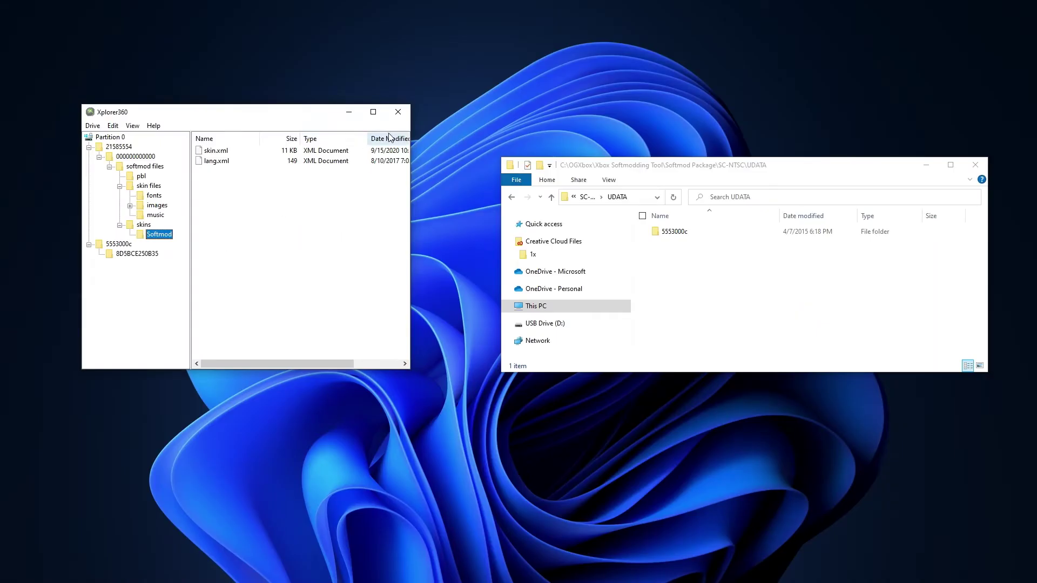
pyautogui.click(398, 111)
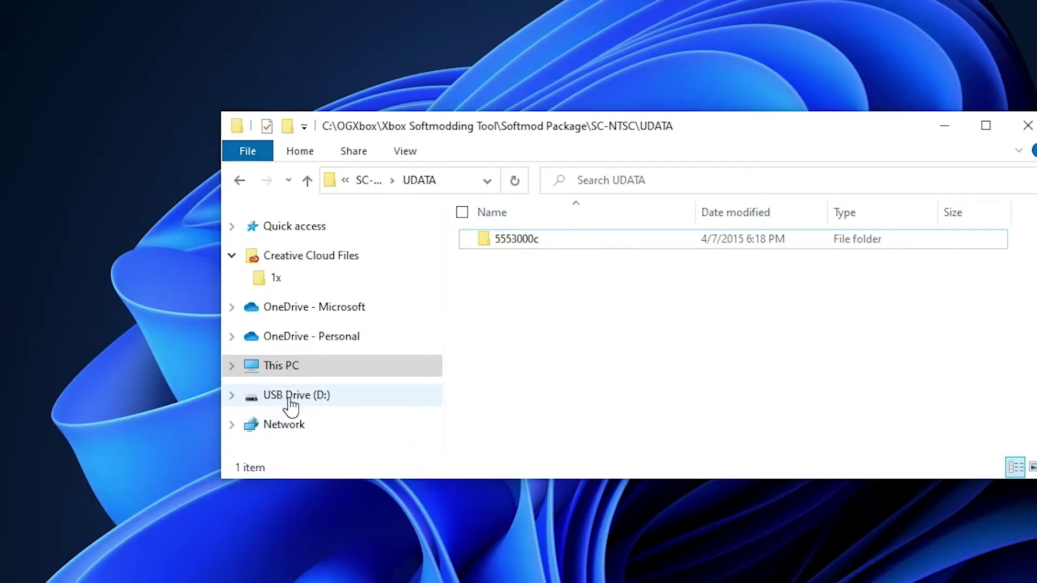
pyautogui.click(288, 396)
pyautogui.rightClick(282, 395)
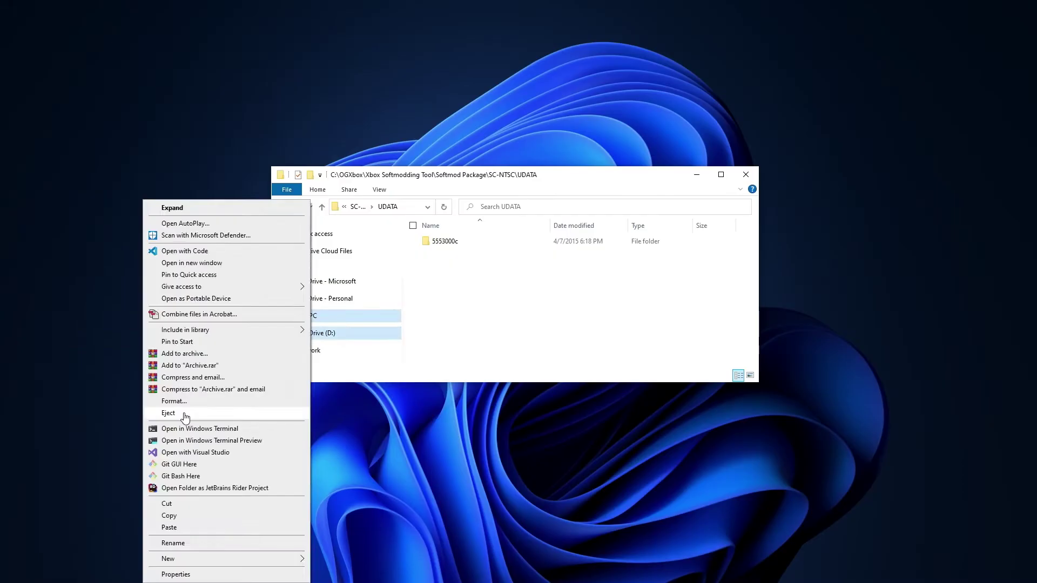
pyautogui.click(137, 530)
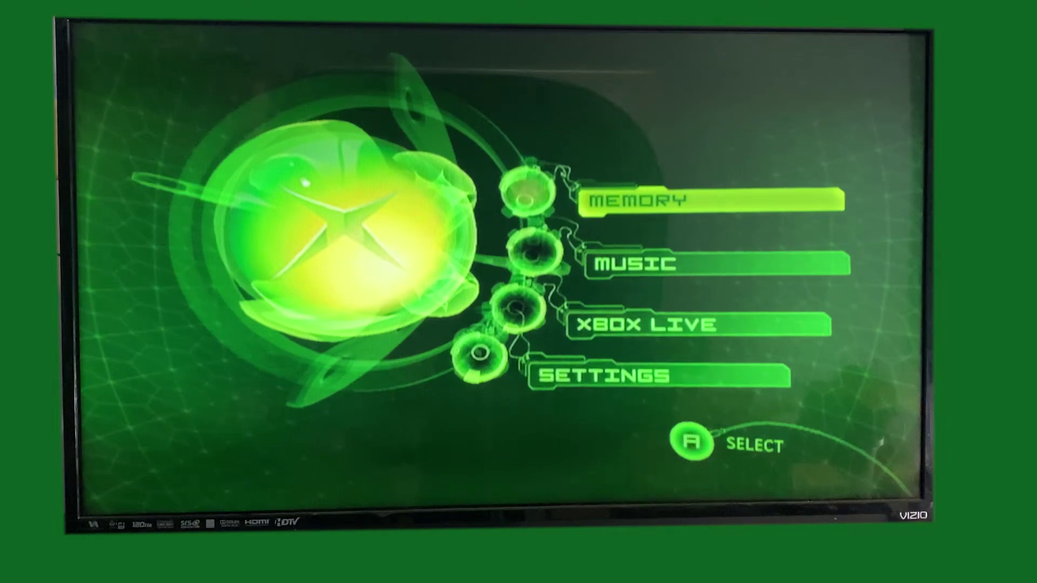
# Switch to the Xbox dashboard and open Memory Unit 4A on Controller 4 in the memory area.
pyautogui.press('Return')
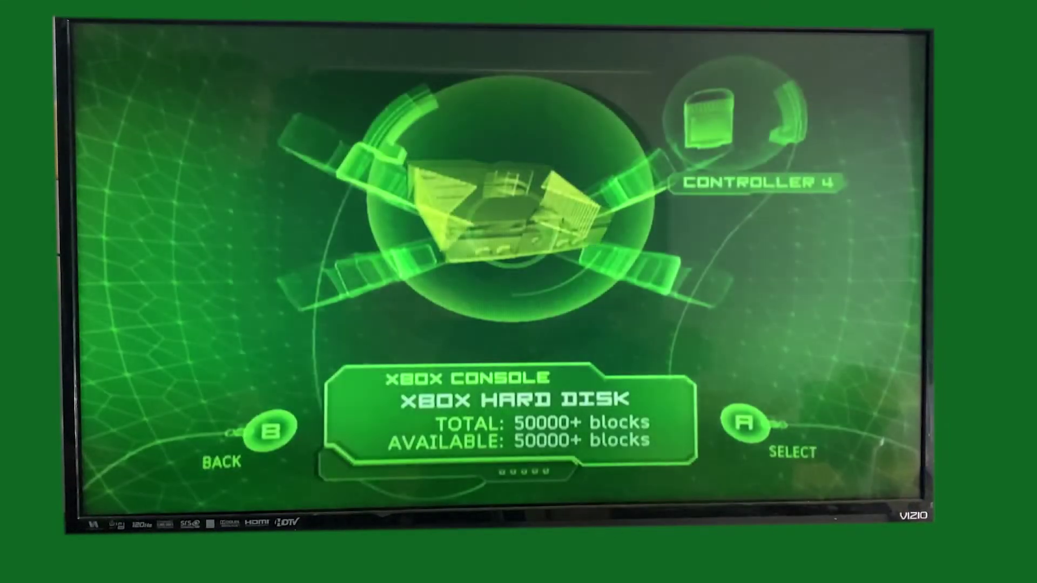
pyautogui.press('Right')
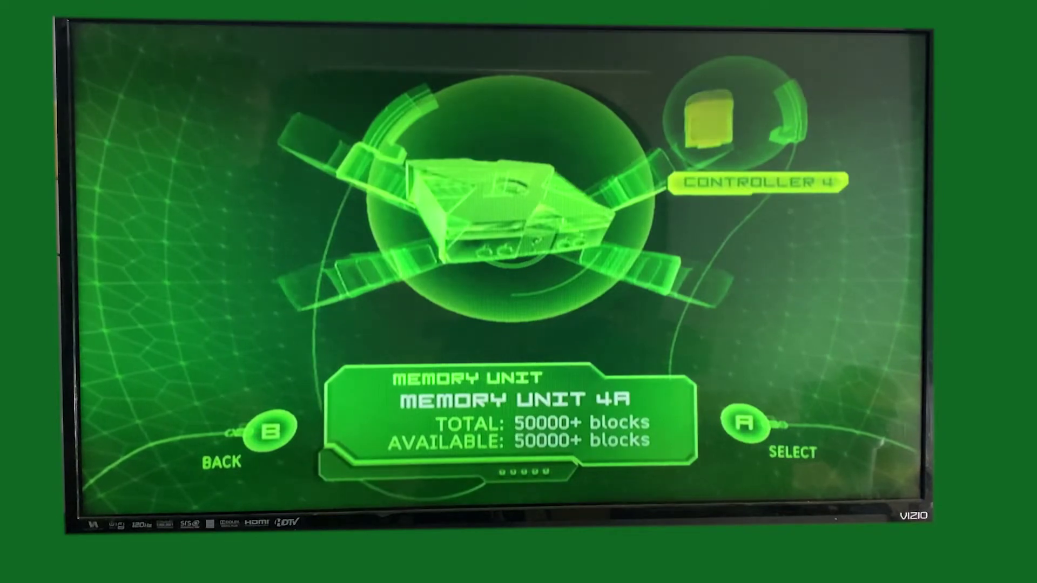
pyautogui.press('Return')
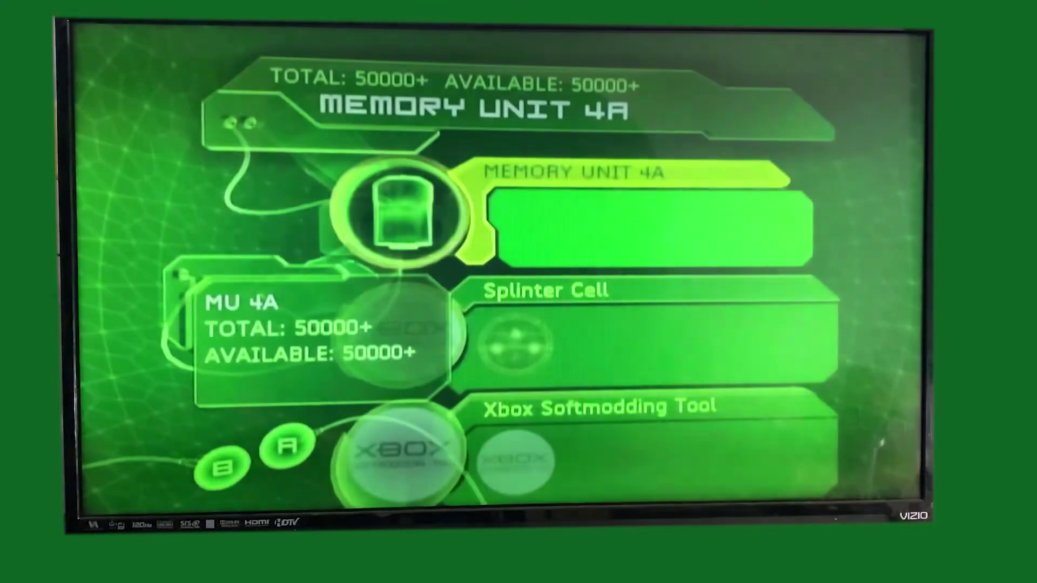
# Copy the Xbox Softmodding Tool save from Memory Unit 4A to the Xbox hard disk, overwriting the existing save.
pyautogui.press('Down')
pyautogui.press('Down')
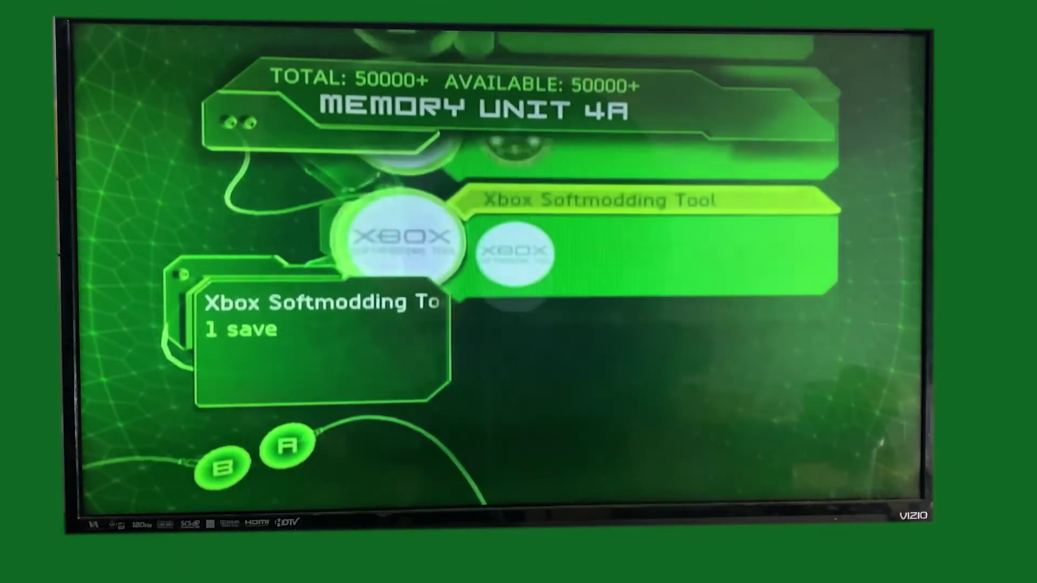
pyautogui.press('Return')
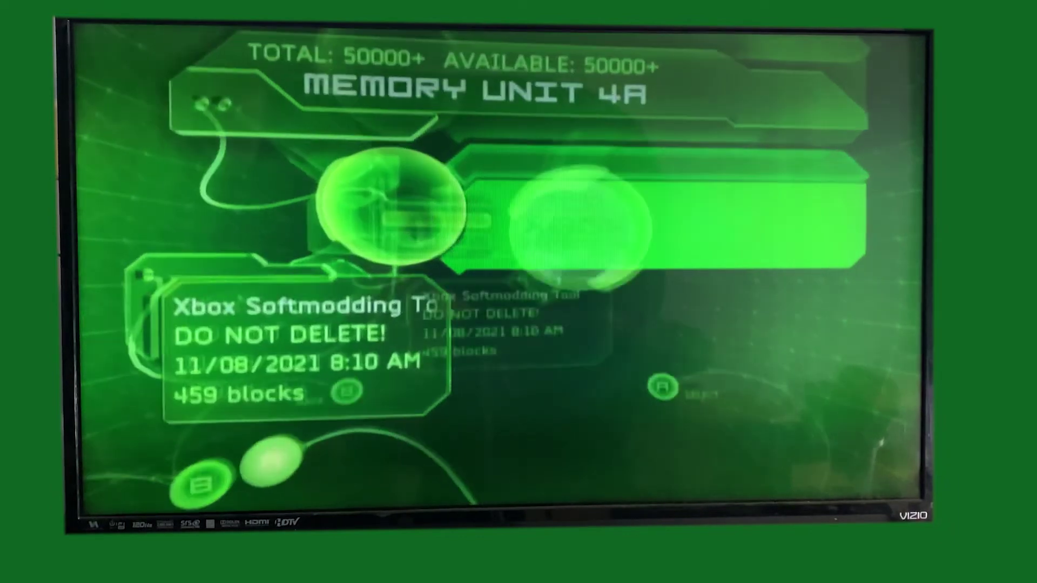
pyautogui.press('Return')
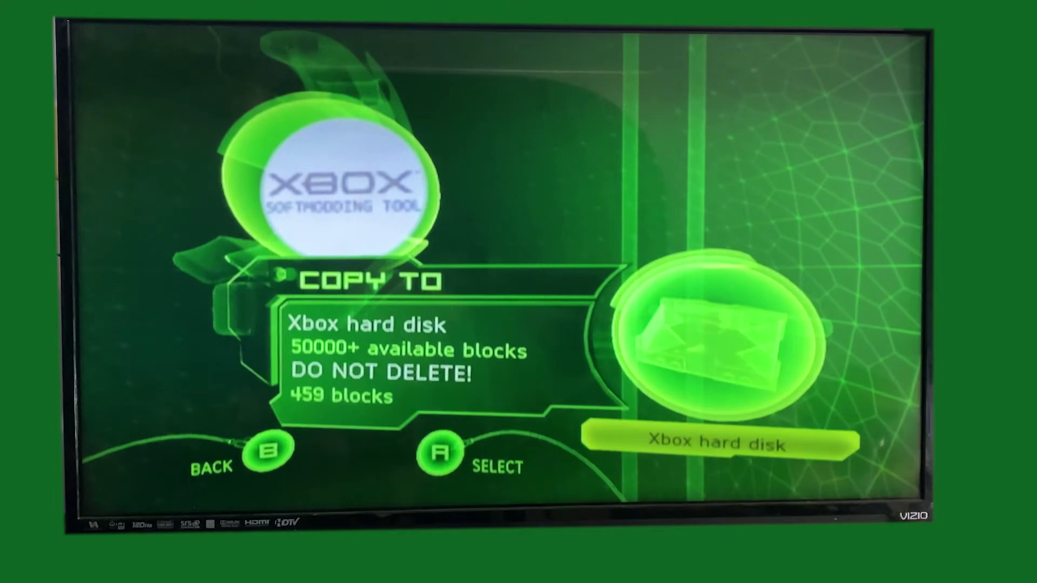
pyautogui.press('Return')
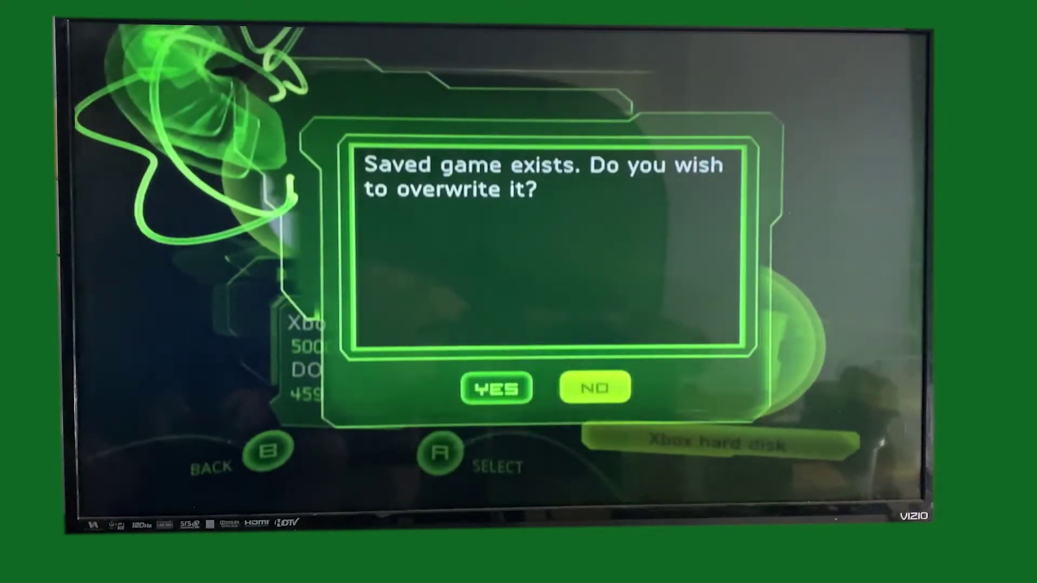
pyautogui.press('Left')
pyautogui.press('Return')
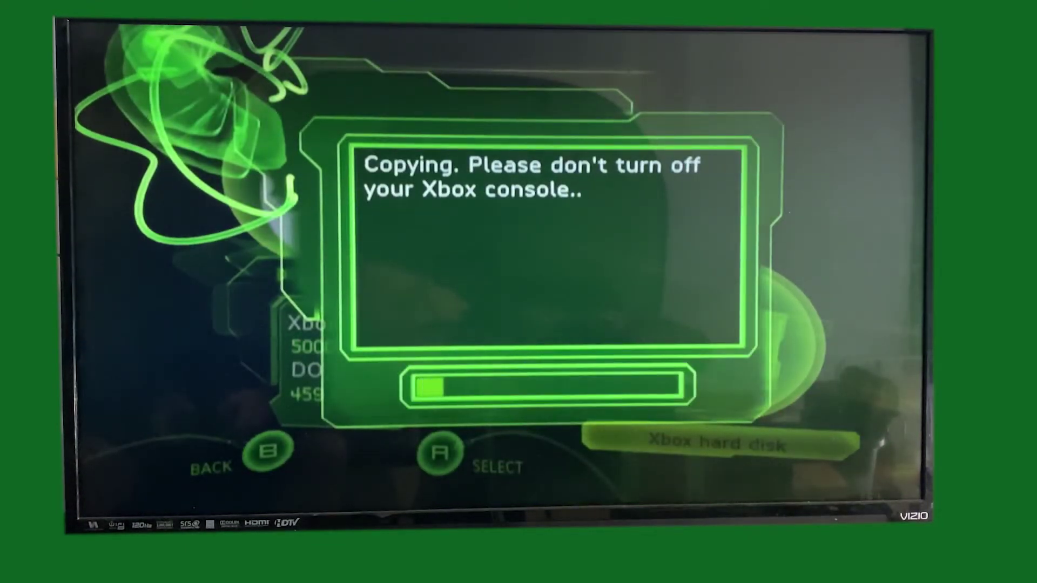